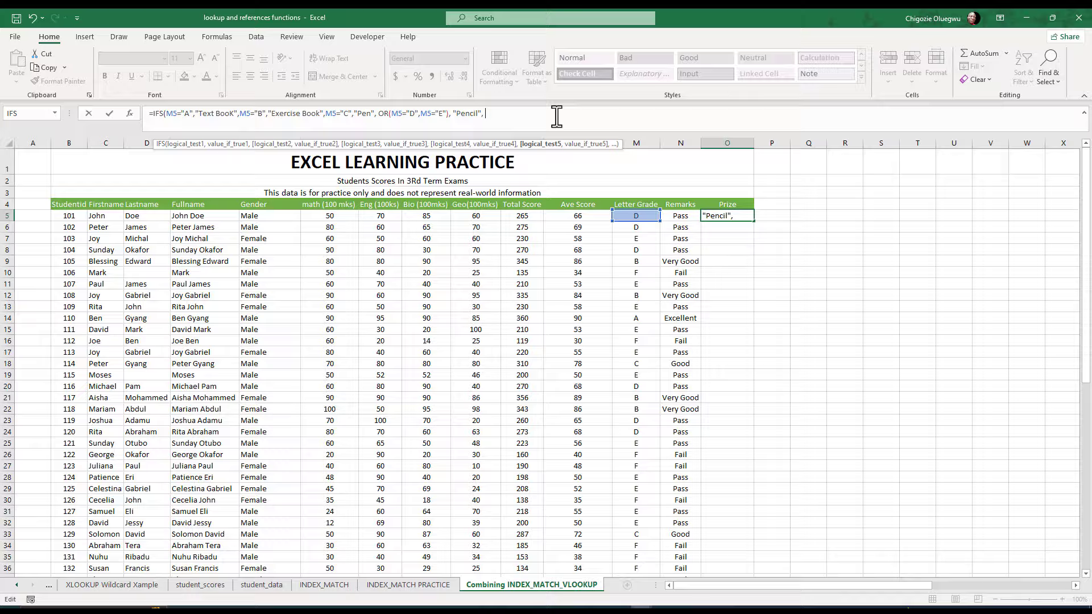
Step: Complete the IFS formula in O5 with TRUE returning "No Prize" and fill it down the Prize column
type("TRUE, \"No Prize")
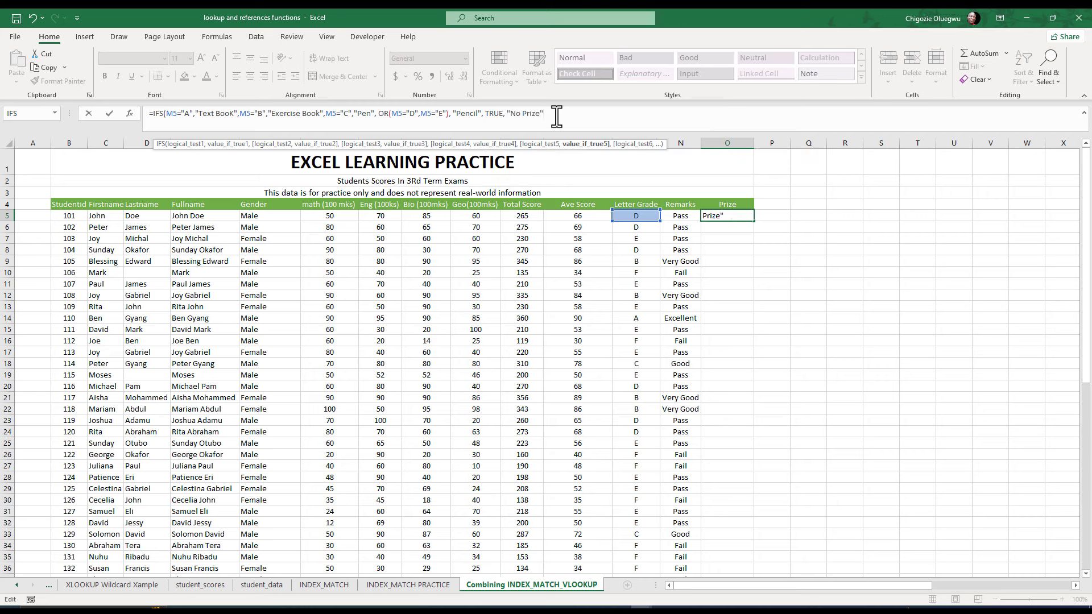
type(")")
key("ctrl+Return")
double_click(755, 221)
scroll(709, 430, "down", 8)
scroll(726, 417, "up", 8)
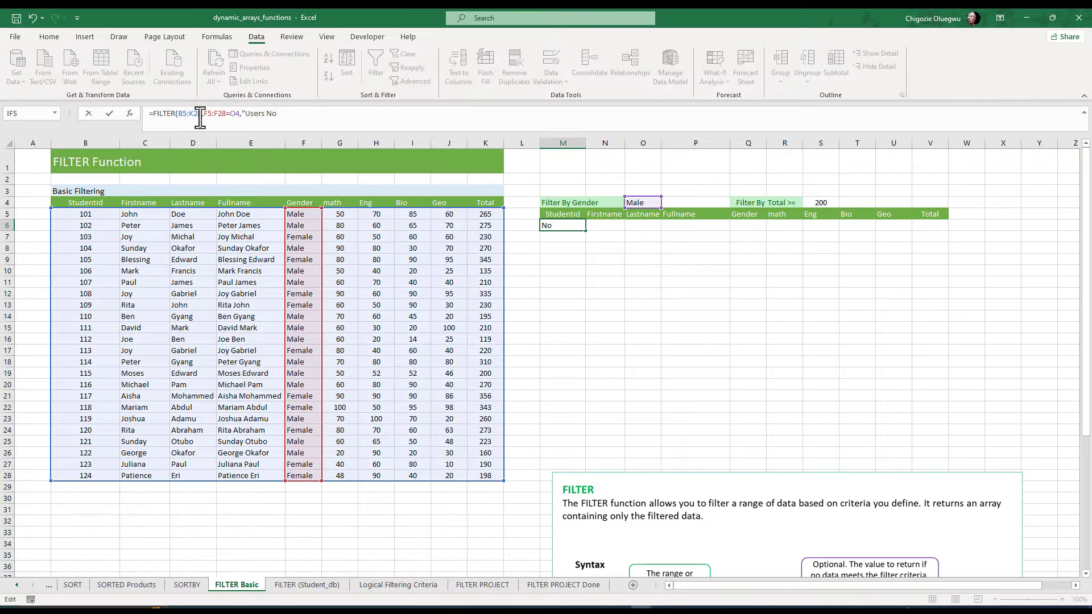
Step: Complete the FILTER formula in M6 as =FILTER(B5:K28,F5:F28=O4,"Users Not Found")
type("t Fou")
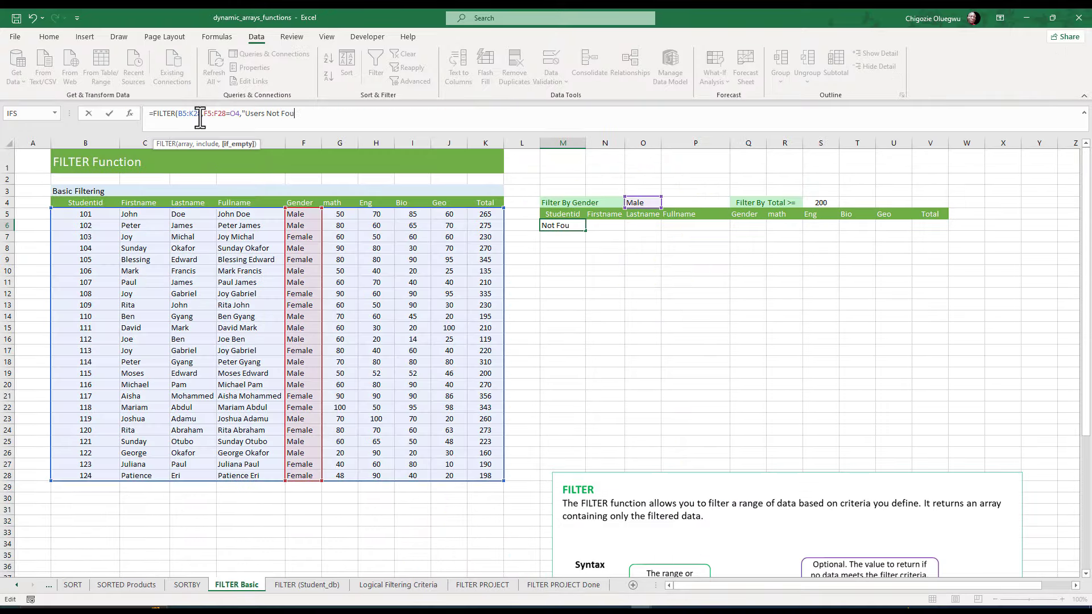
type("nd\")")
key("Return")
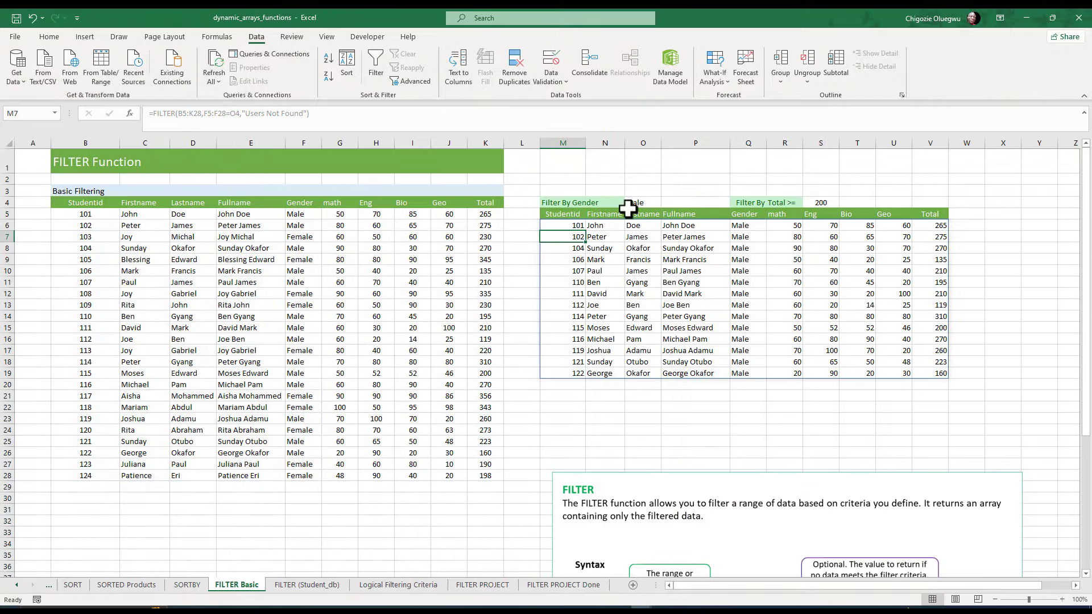
Step: Switch the Filter By Gender criterion in O4 between its available gender options
left_click(634, 204)
left_click(667, 203)
left_click(640, 222)
left_click(648, 212)
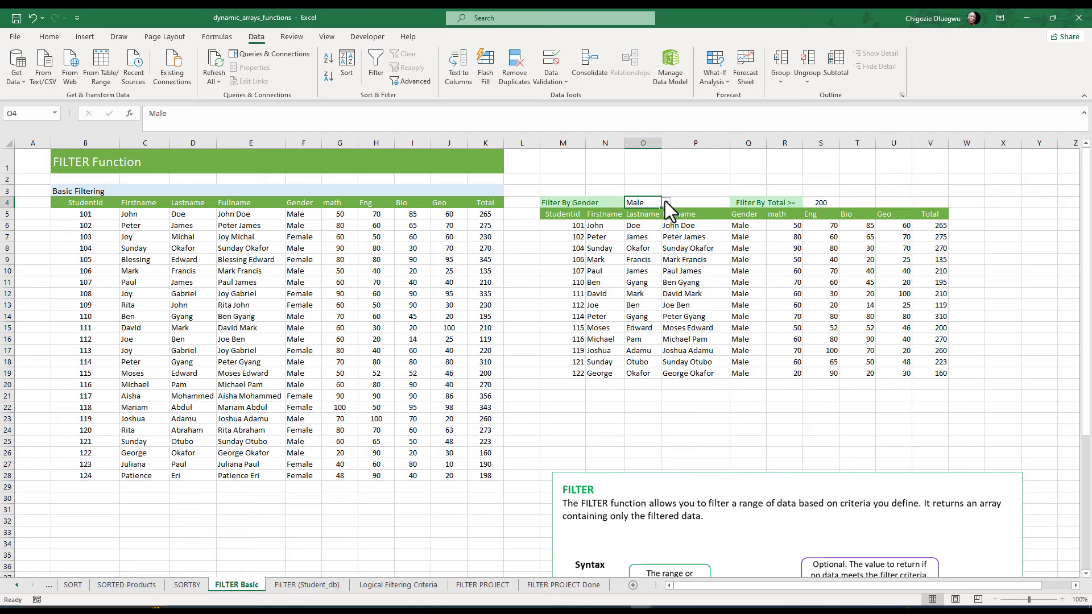
left_click(666, 203)
left_click(640, 219)
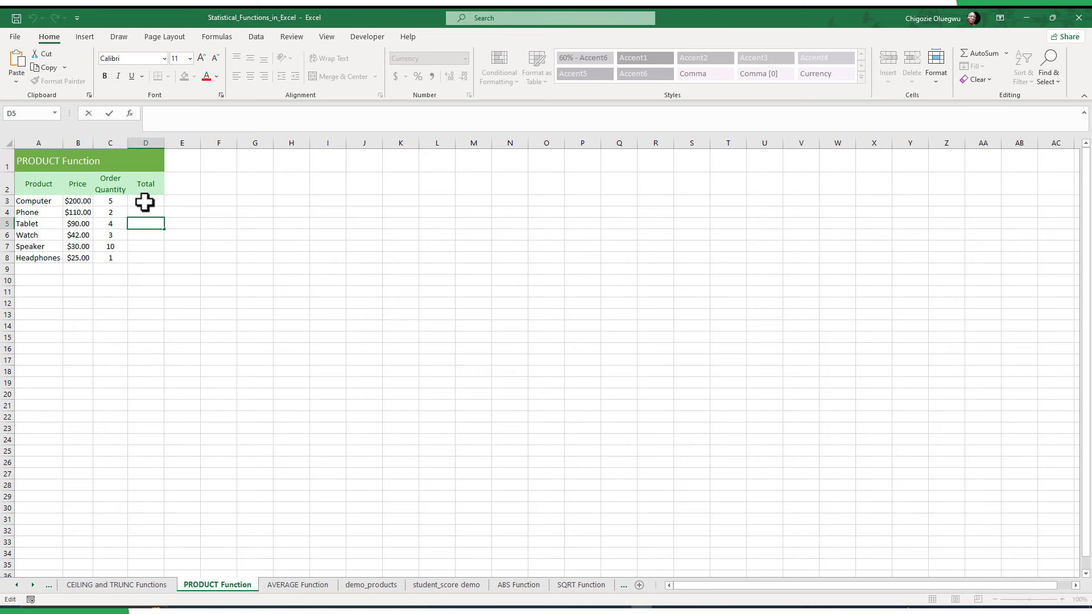
Step: Calculate the Computer row's total in D3 with a PRODUCT formula over its price and order quantity, B3:C3
left_click(173, 114)
type("=PR")
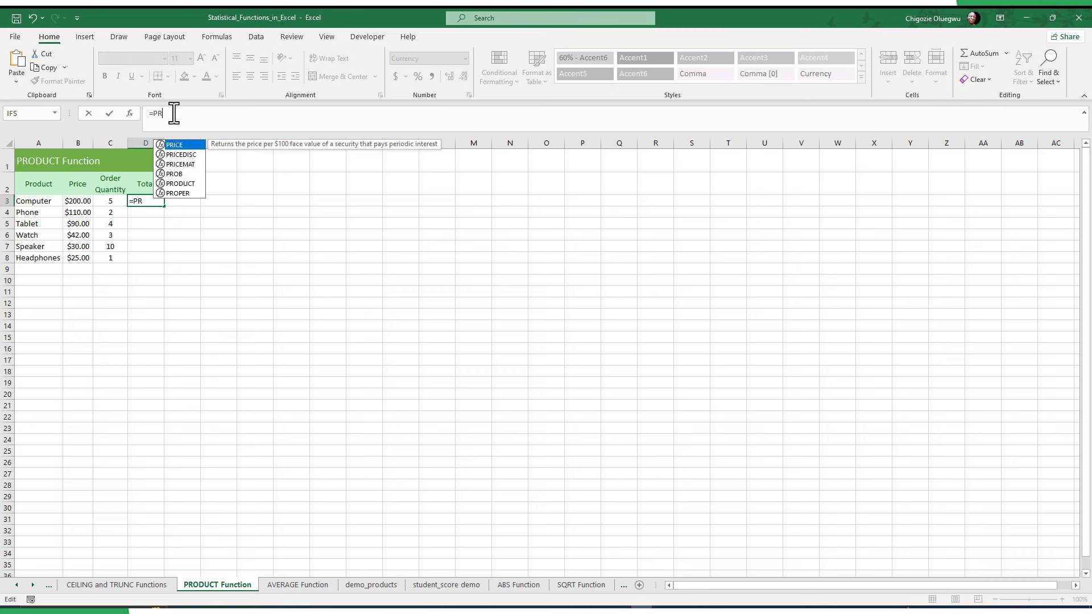
type("O")
key("Down")
key("Tab")
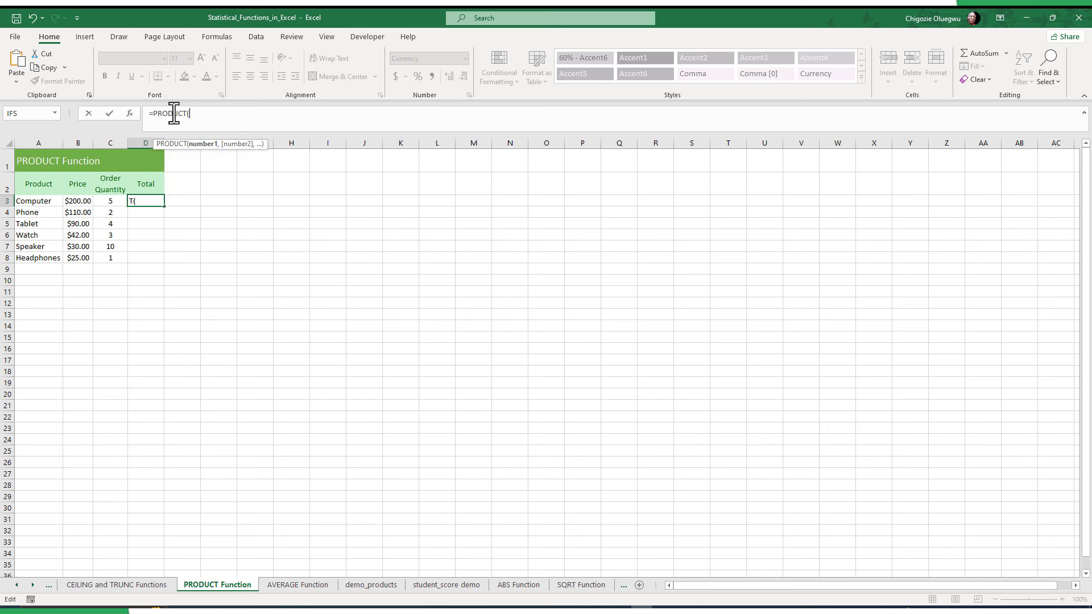
left_click_drag(77, 203, 106, 200)
key("Return")
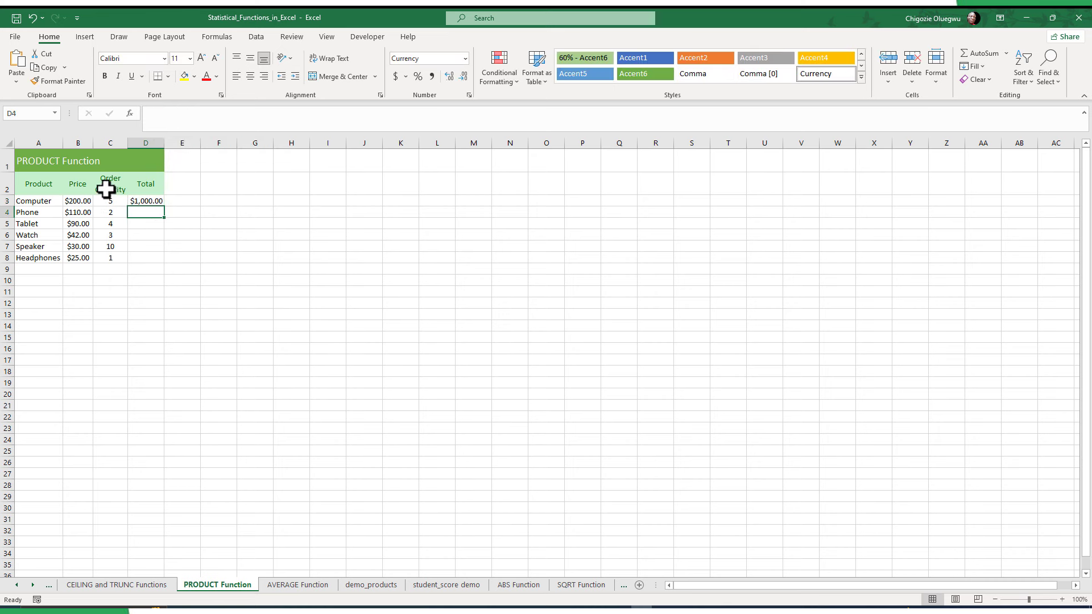
left_click(147, 204)
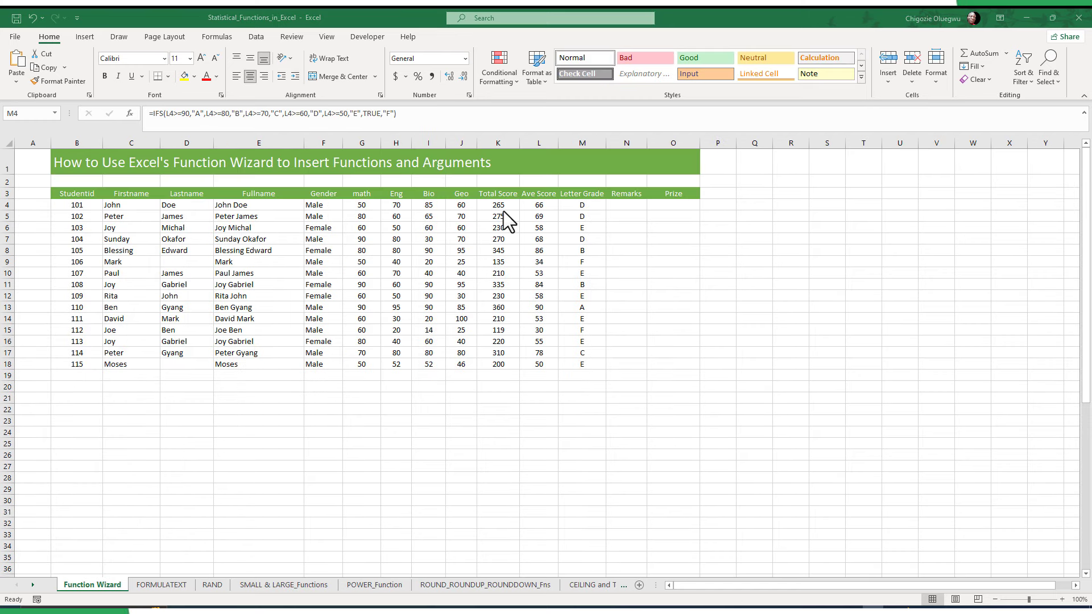
Step: Examine the IFS function arguments of the Letter Grade formula in M4, through the sixth condition, and accept them unchanged
left_click(574, 205)
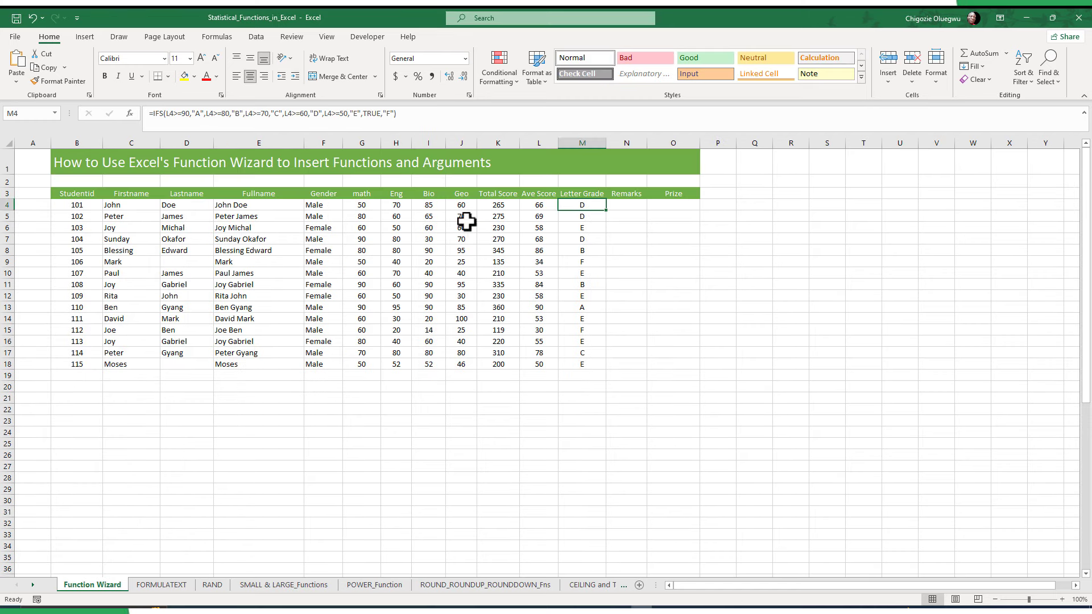
left_click(129, 114)
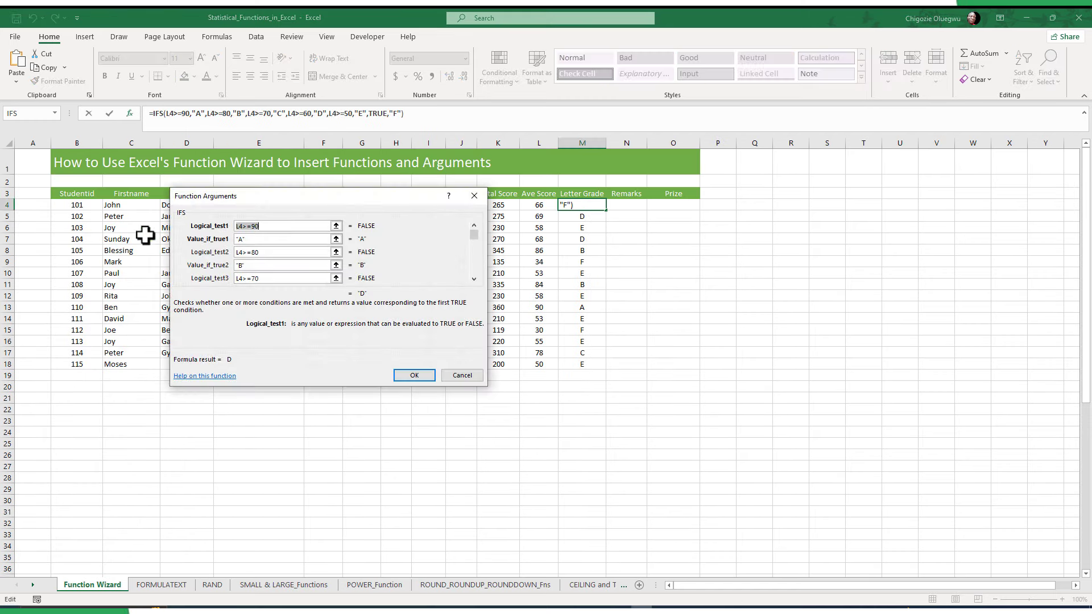
left_click(285, 277)
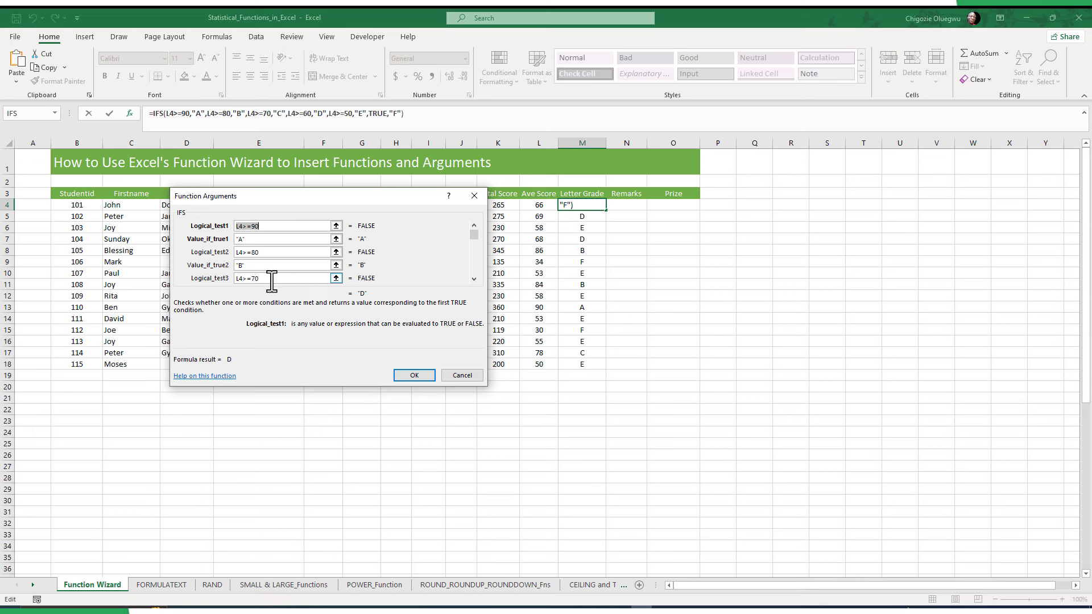
left_click(473, 278)
left_click(473, 279)
left_click(473, 279)
left_click(473, 278)
left_click(473, 278)
left_click(473, 279)
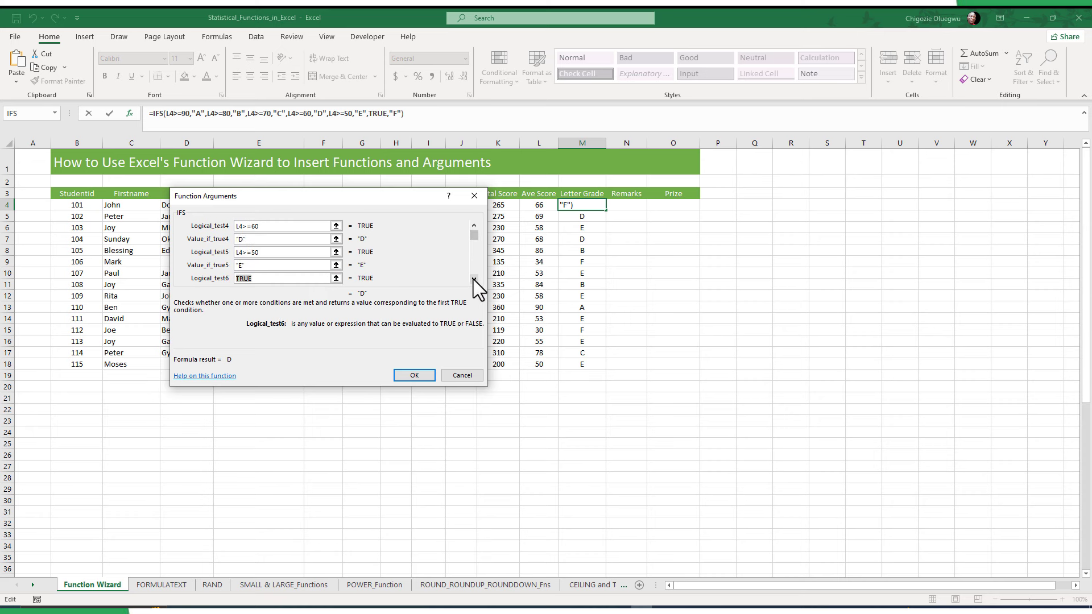
left_click(473, 278)
left_click(473, 278)
left_click(476, 226)
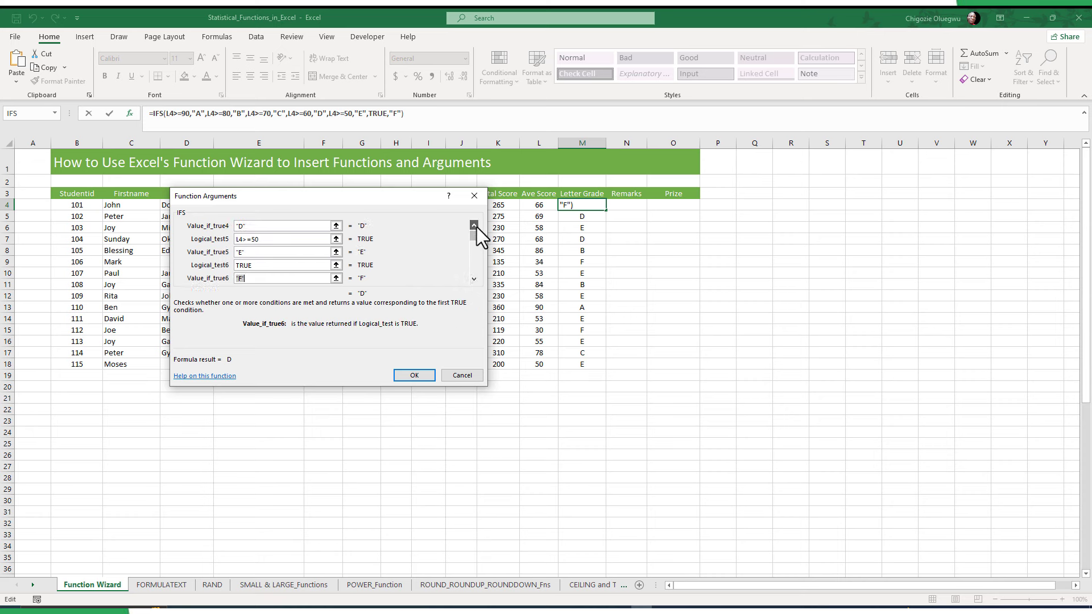
left_click(474, 226)
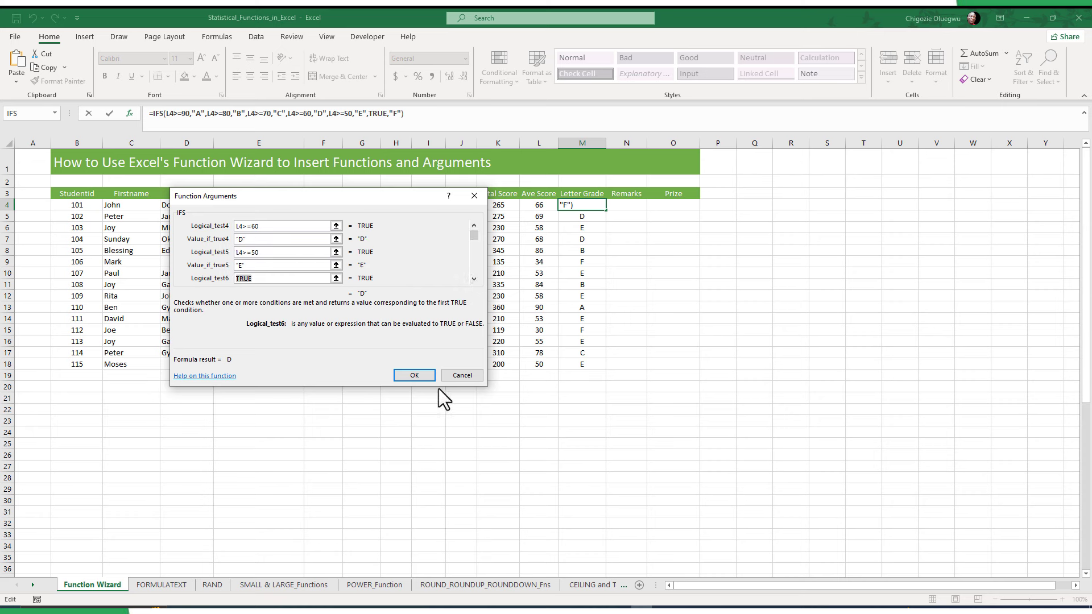
left_click(414, 376)
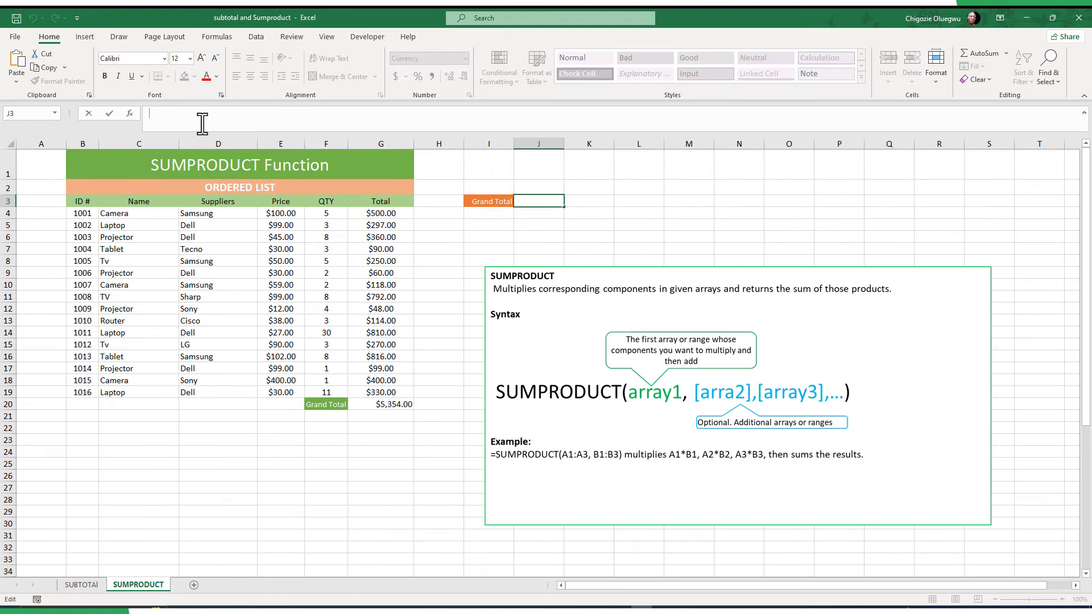
Step: Calculate the grand total in J3 with =SUMPRODUCT(E4:E19,F4:F19)
type("=SUMPRODUCT(E4:E19,F4:F19)")
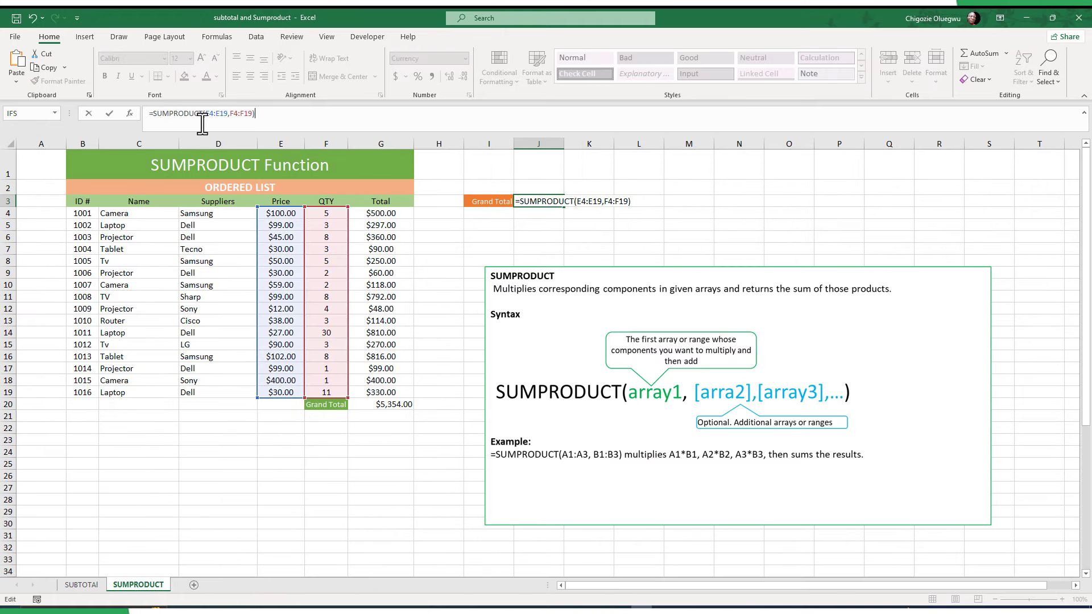
key("Return")
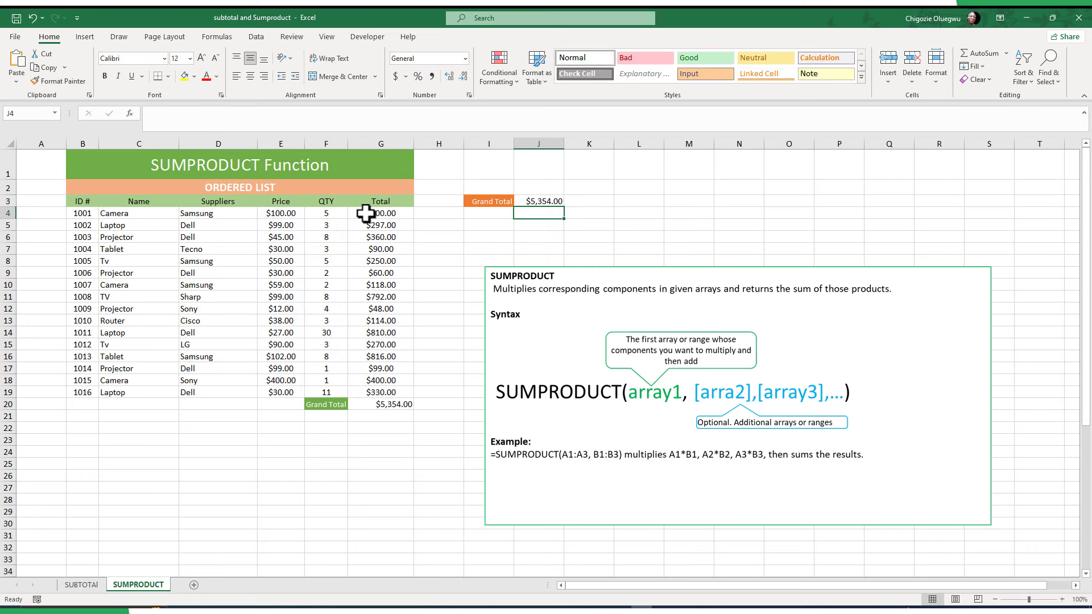
left_click(545, 201)
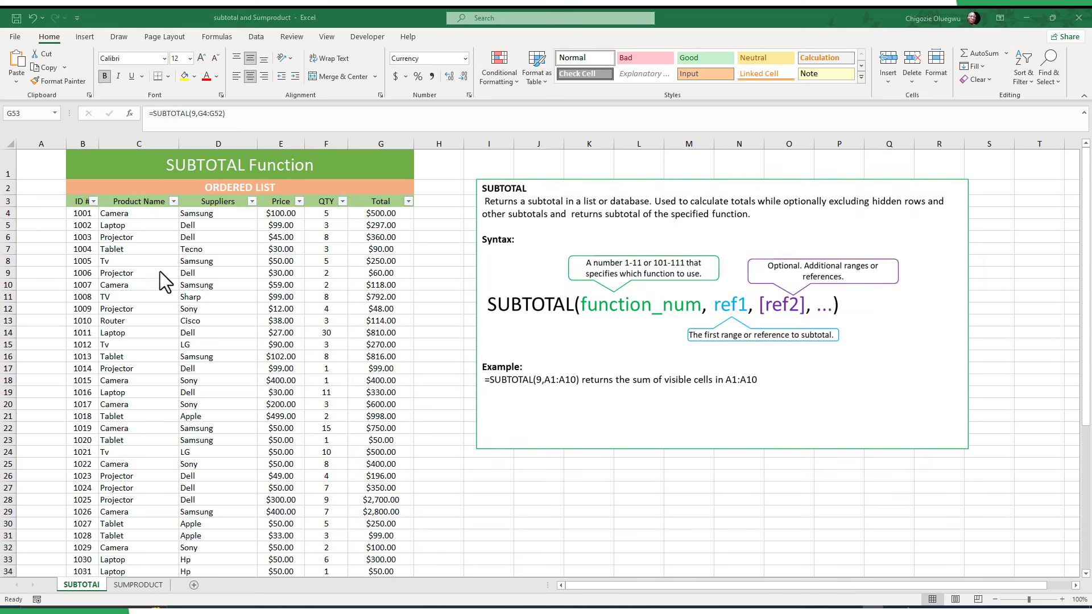
Step: Filter the ordered list's Product Name column to show only Tablet
left_click(173, 201)
left_click(60, 336)
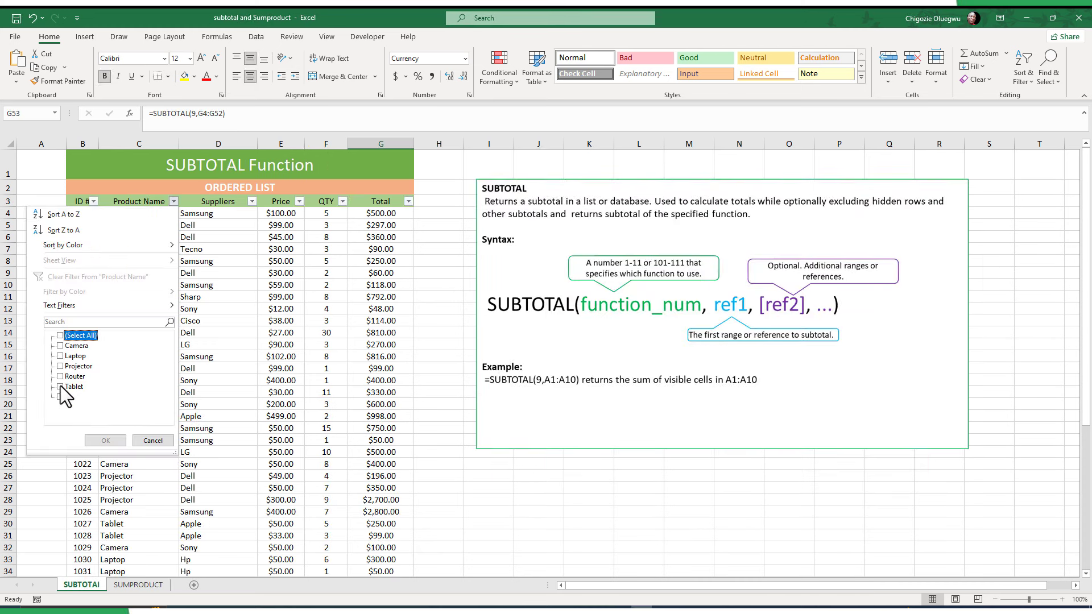
left_click(61, 386)
left_click(107, 436)
Step: Add Laptop to the Product Name filter alongside Tablet
left_click(174, 202)
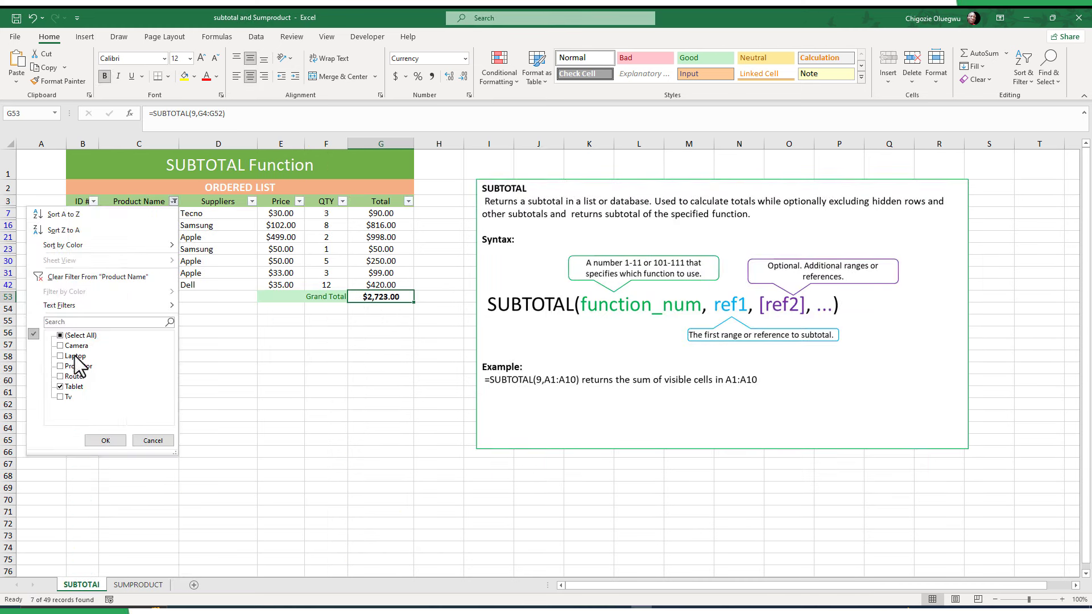
left_click(60, 356)
left_click(105, 440)
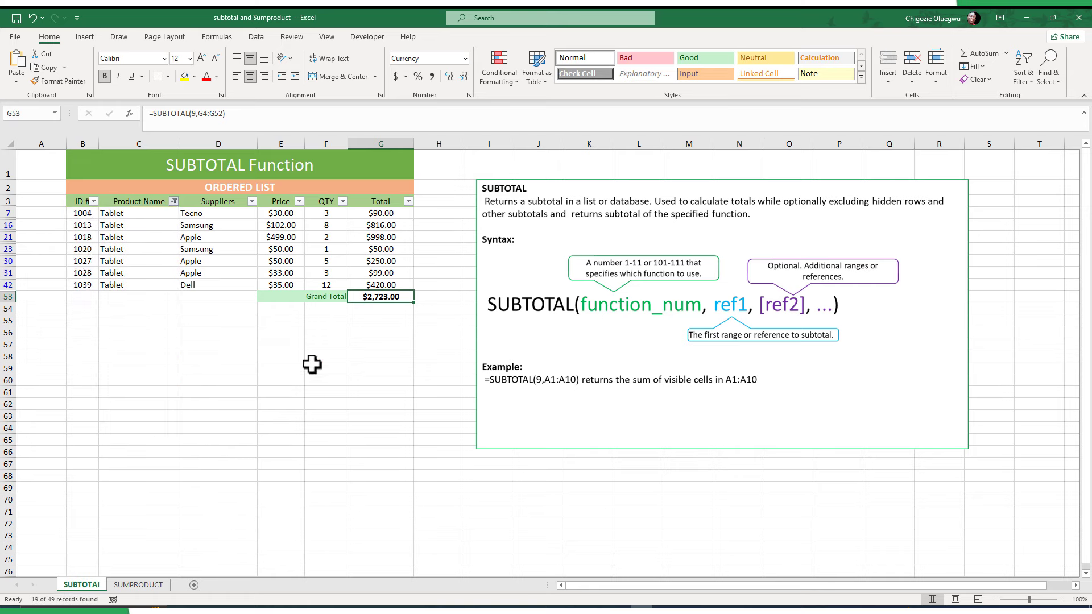
Step: Inspect the grand total formula in J3 on the SUMPRODUCT sheet
left_click(138, 585)
left_click(261, 113)
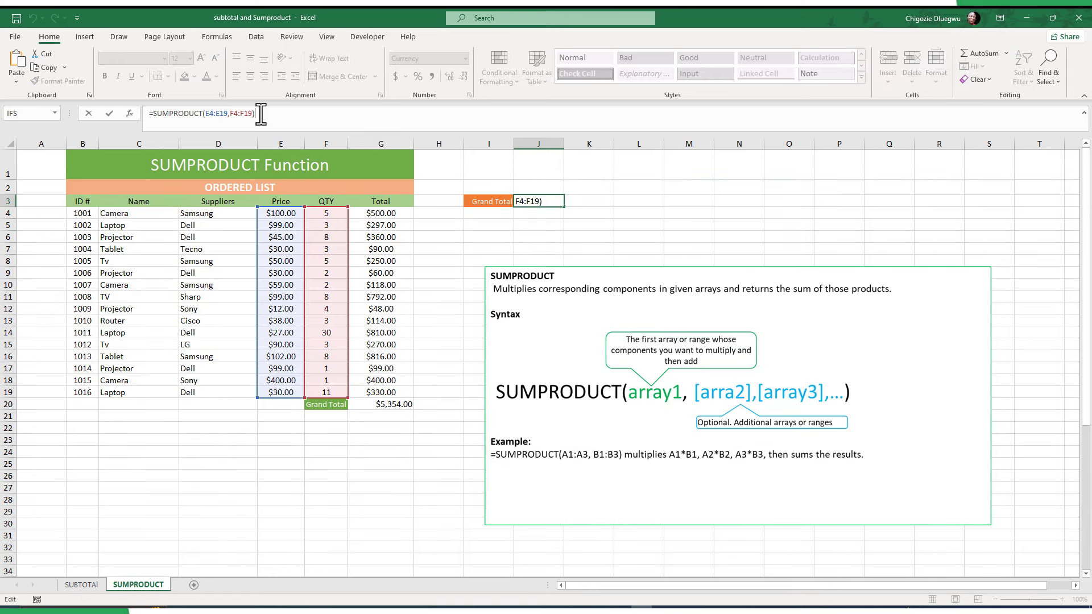
key("Return")
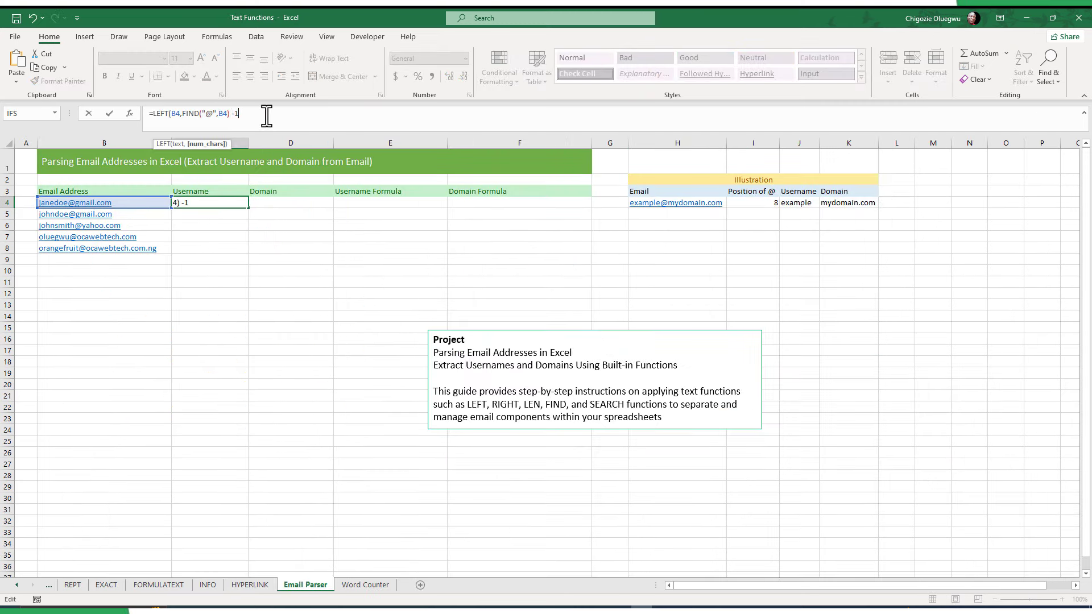
Step: Complete the username formula in C4 as =LEFT(B4,FIND("@",B4) -1) and fill it down the Username column
type(")")
key("Return")
left_click(242, 203)
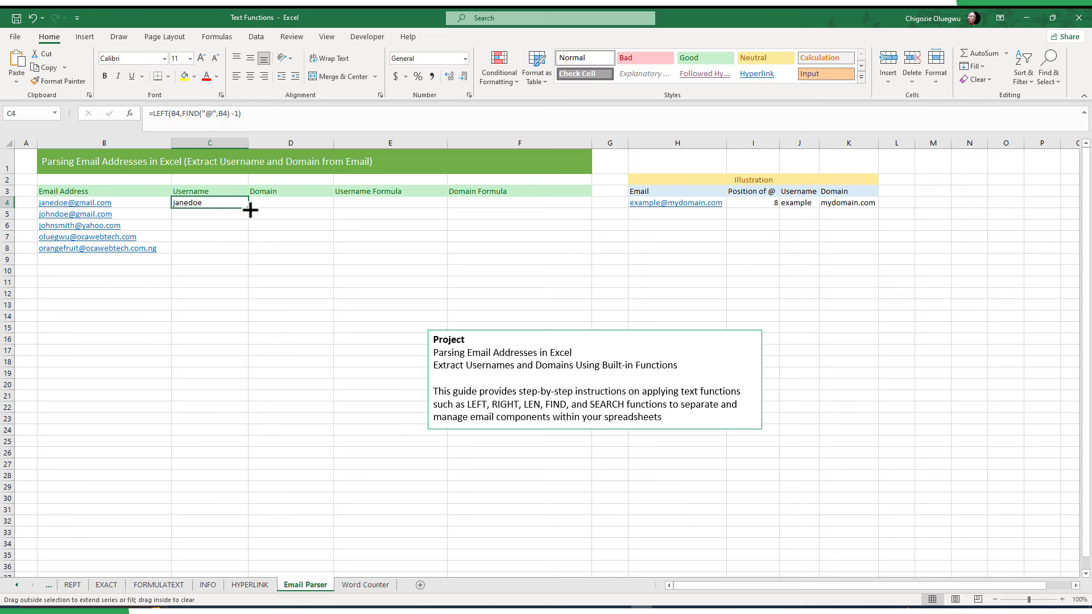
double_click(249, 208)
Step: Extract the domain in D4 with =RIGHT(B4,LEN(B4) - FIND("@", B4)) and fill it down to row 8
left_click(268, 203)
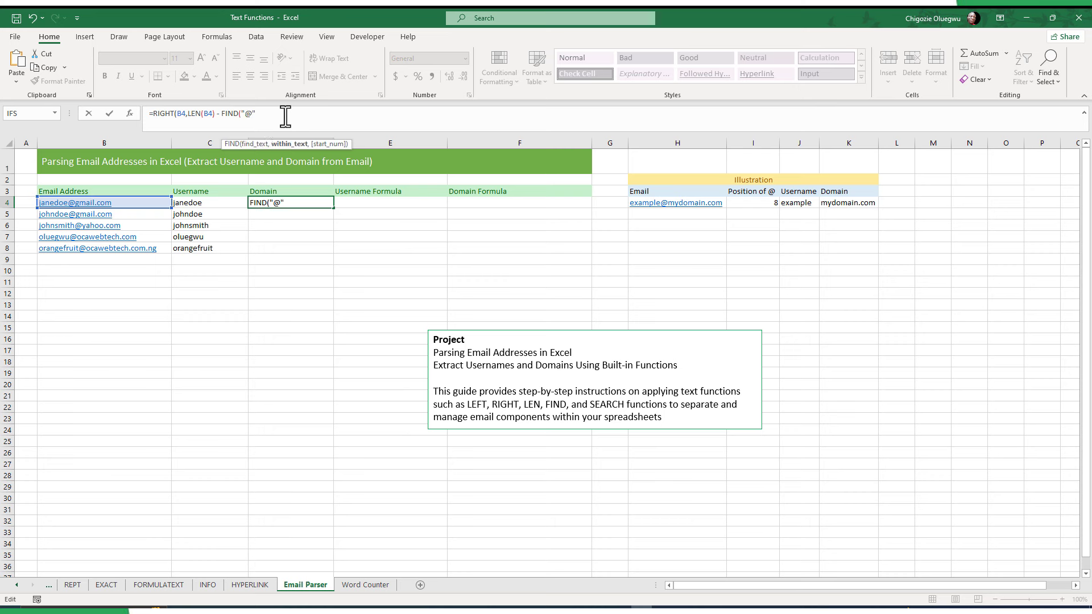
type("B")
type("4))")
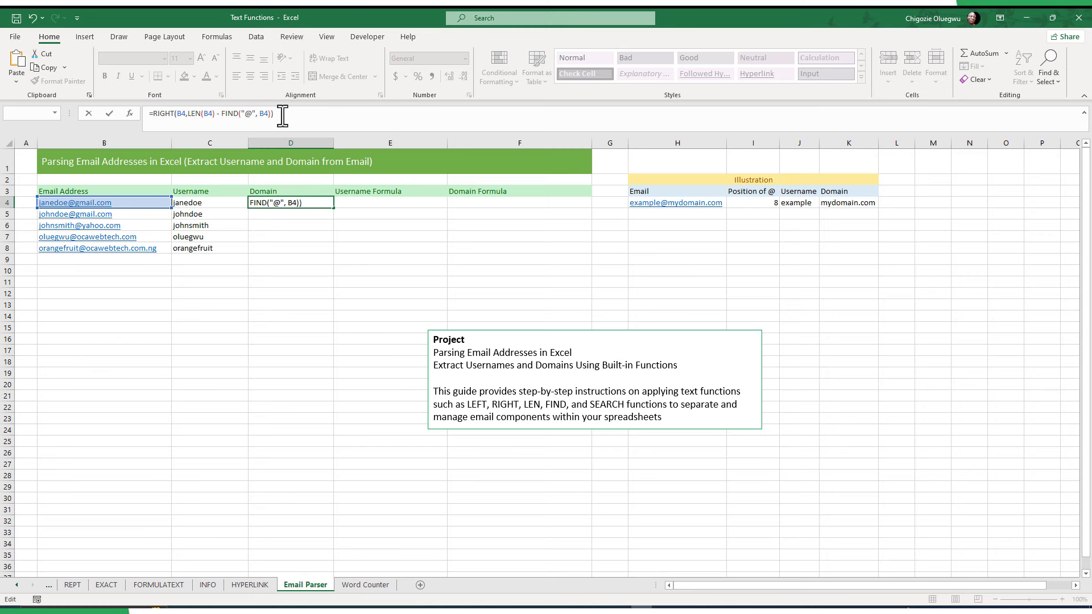
key("Return")
left_click(332, 206)
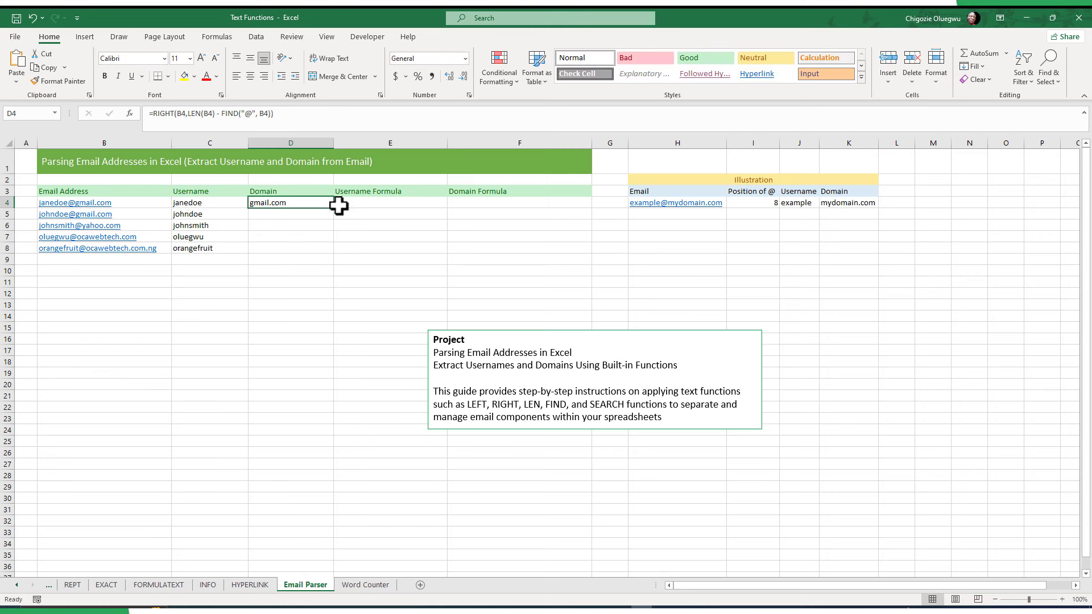
left_click_drag(335, 210, 331, 250)
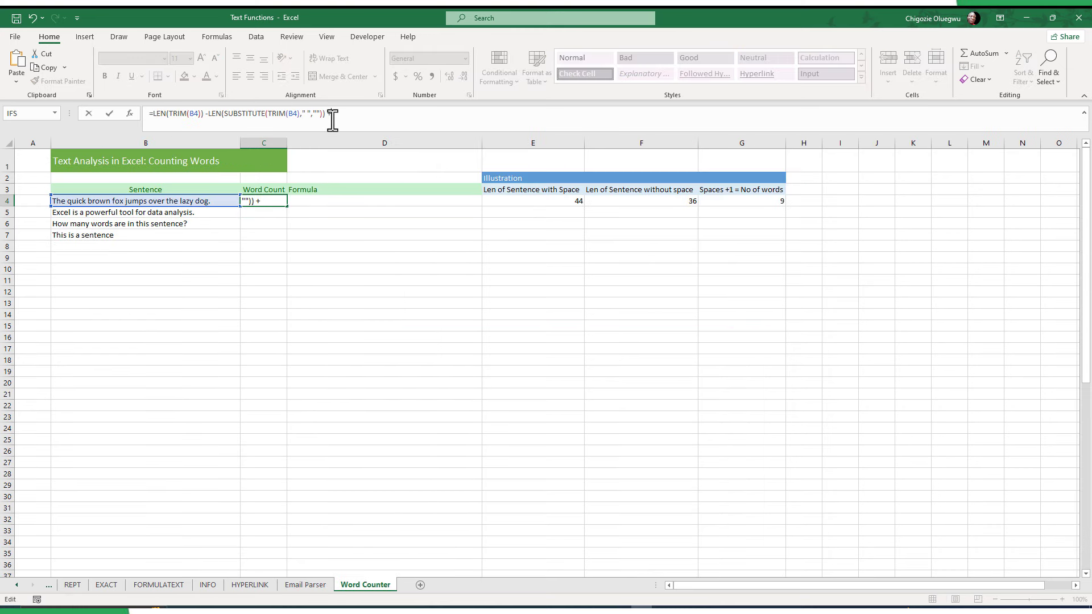
Step: Complete the word count formula in C4 as =LEN(TRIM(B4)) -LEN(SUBSTITUTE(TRIM(B4)," ","")) +1 and fill it down to row 7
key("Return")
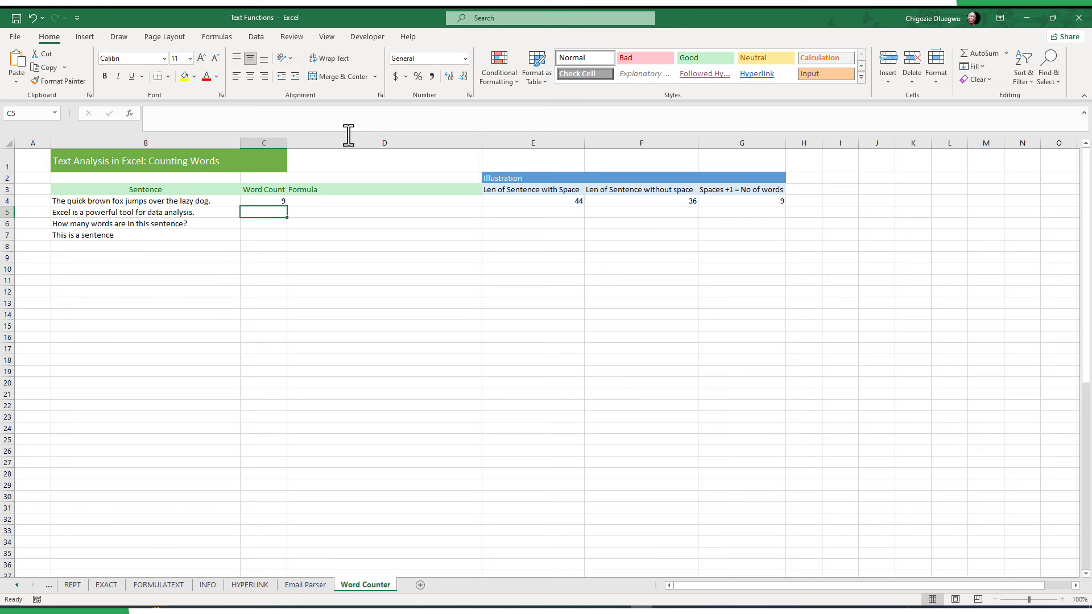
left_click(275, 202)
double_click(287, 207)
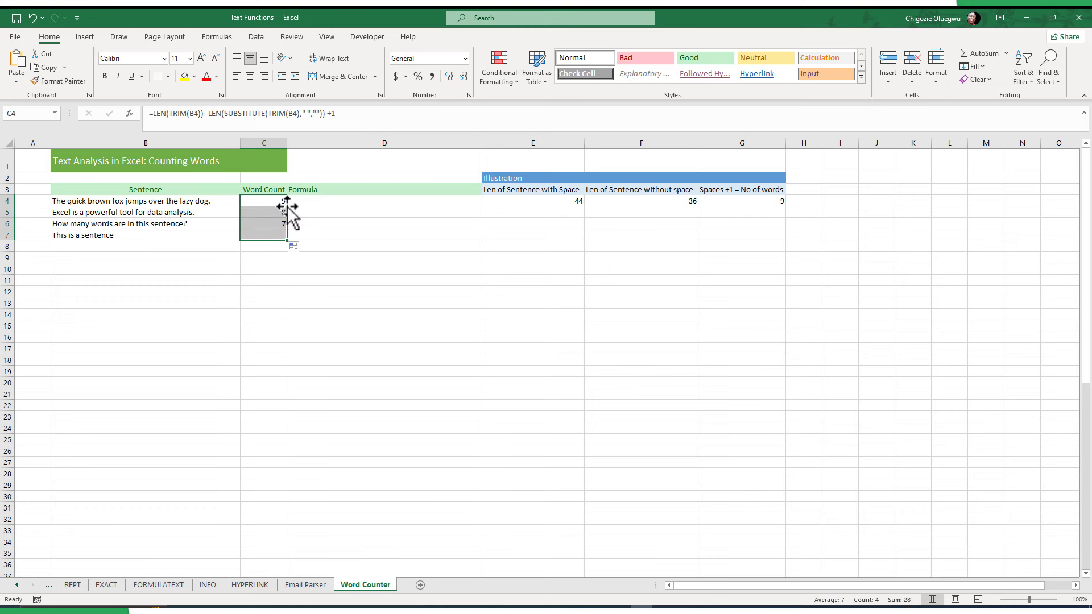
left_click(280, 260)
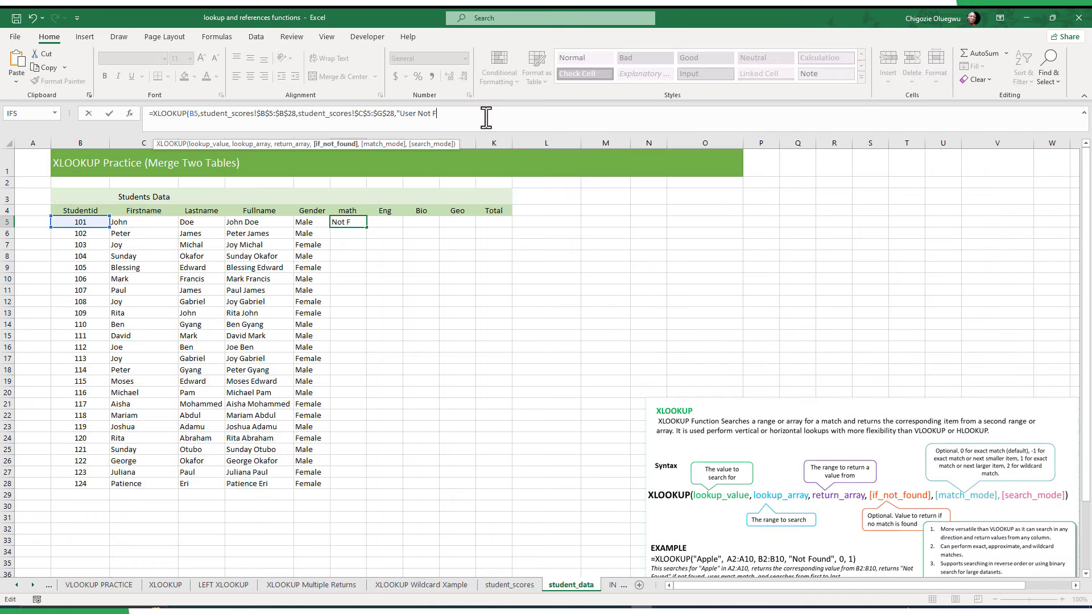
Step: Complete the XLOOKUP formula in G5 with "User Not Found" for missing matches, match mode 0 and search mode 1
type(",0,1")
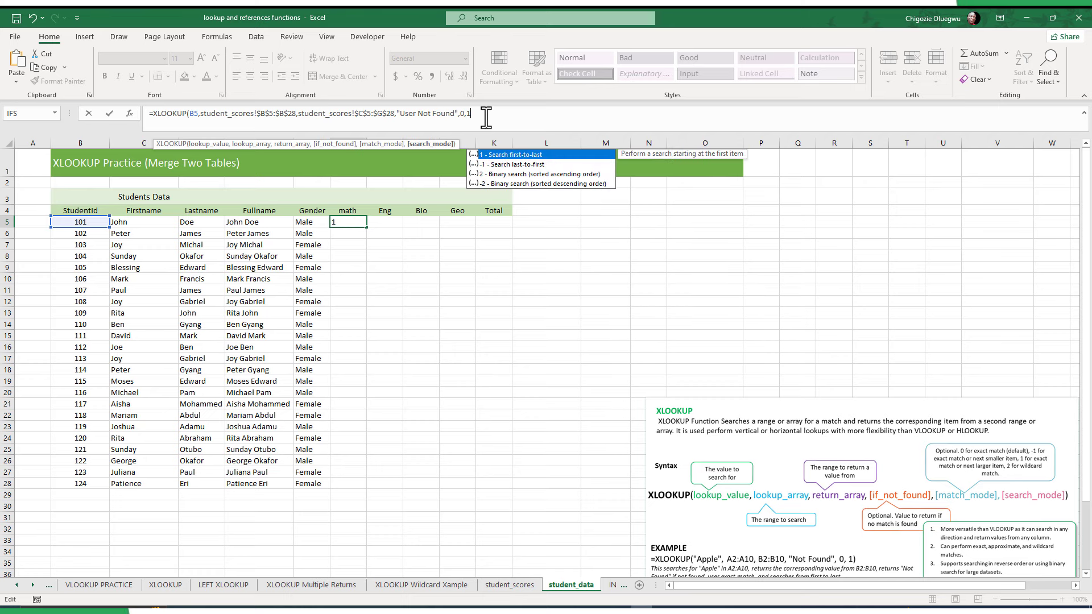
key("ctrl+Return")
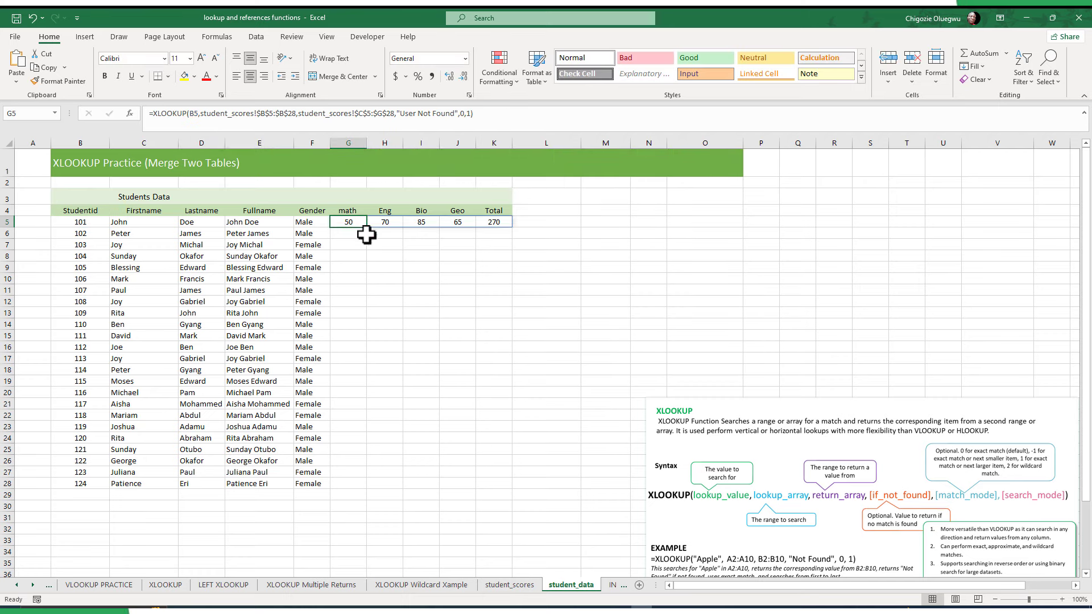
Step: Fill the XLOOKUP formula in G5 down the student table to row 28
left_click_drag(367, 227, 354, 487)
left_click(344, 475)
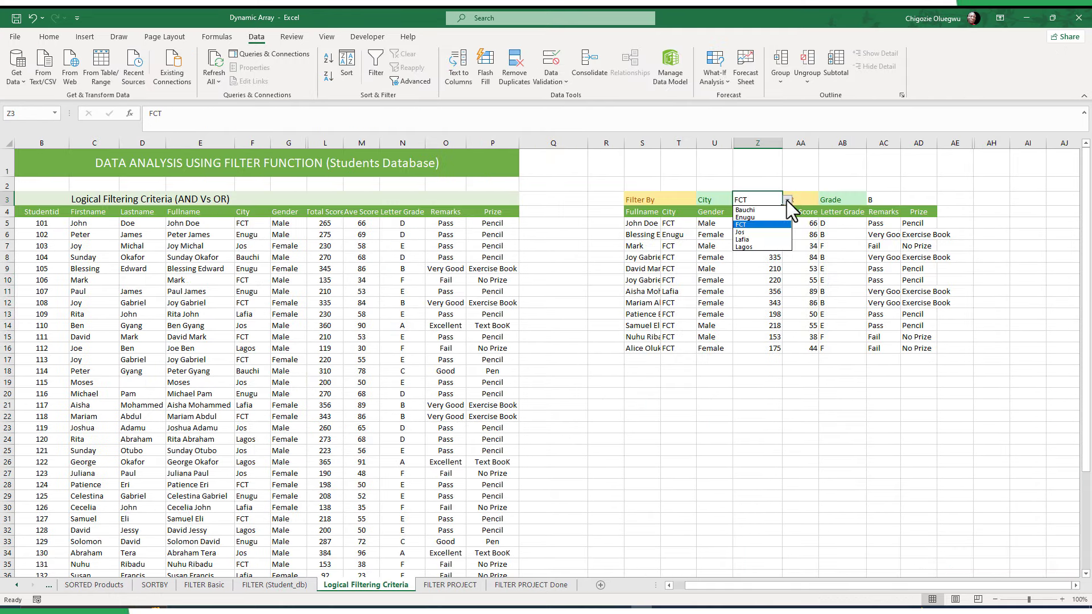
Step: Set the City filter in Z3 to FCT and, on the FILTER (Student_db) sheet, switch the Prize filter in AD3 through several options
left_click(745, 223)
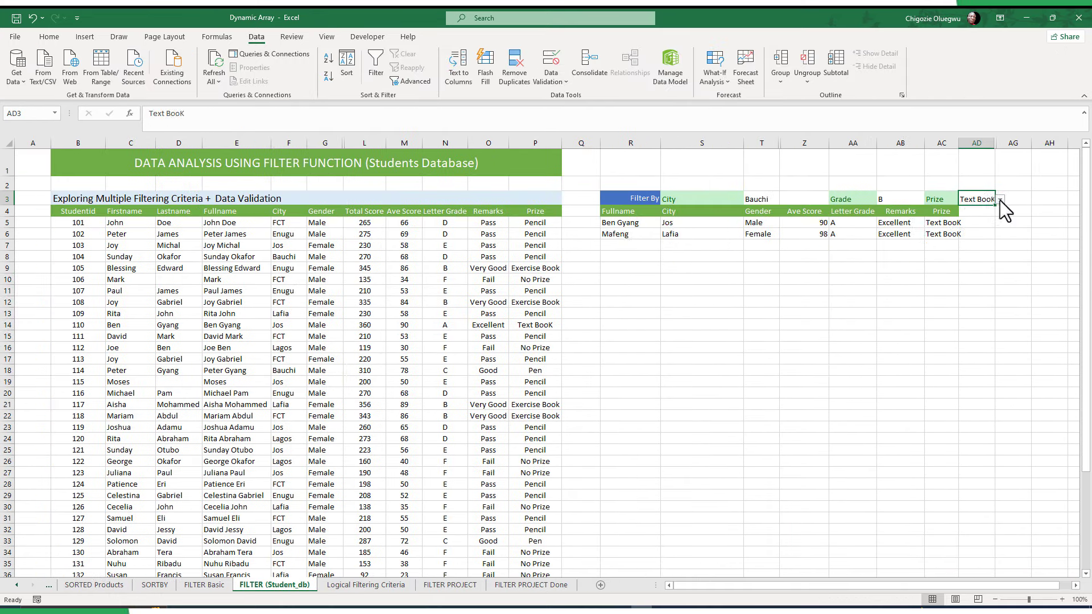
left_click(999, 199)
left_click(973, 223)
left_click(1000, 199)
left_click(973, 244)
left_click(999, 199)
left_click(973, 233)
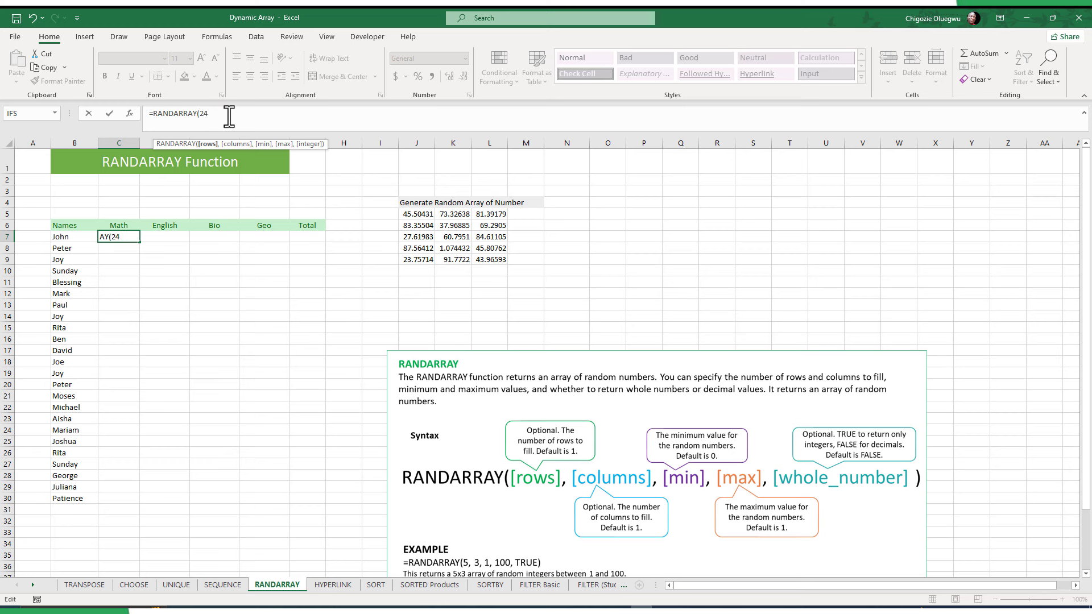
Step: Complete the random score formula in C7 as =RANDARRAY(24,4,60,100,TRUE)
type(",4,60,100,TRUE)")
key("Return")
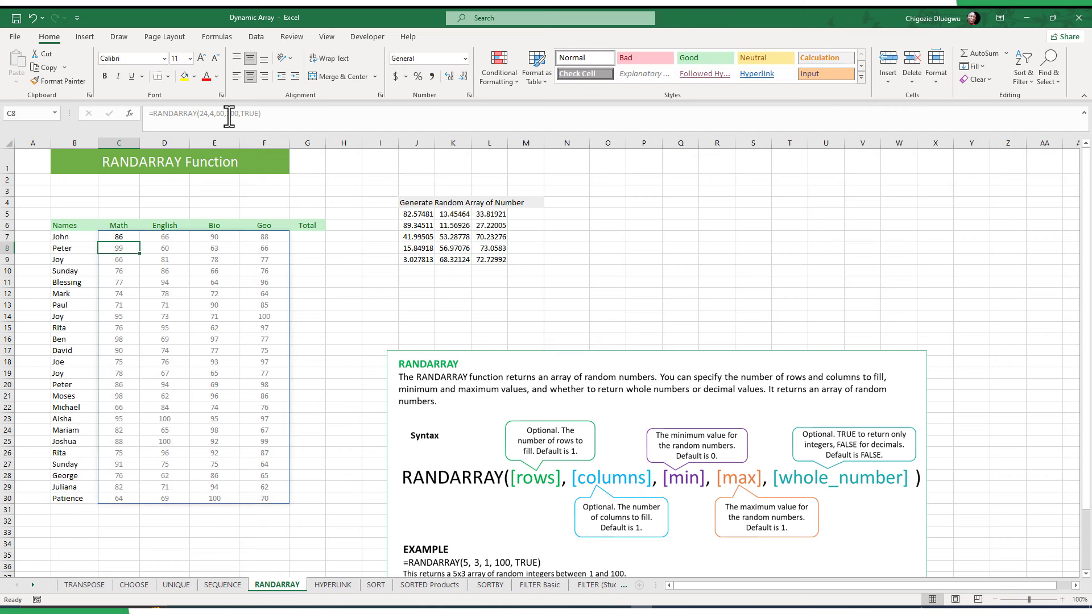
Step: Total the four subject scores in G7 with =SUM(C7:F7) and fill it down the Total column
type("=SUM")
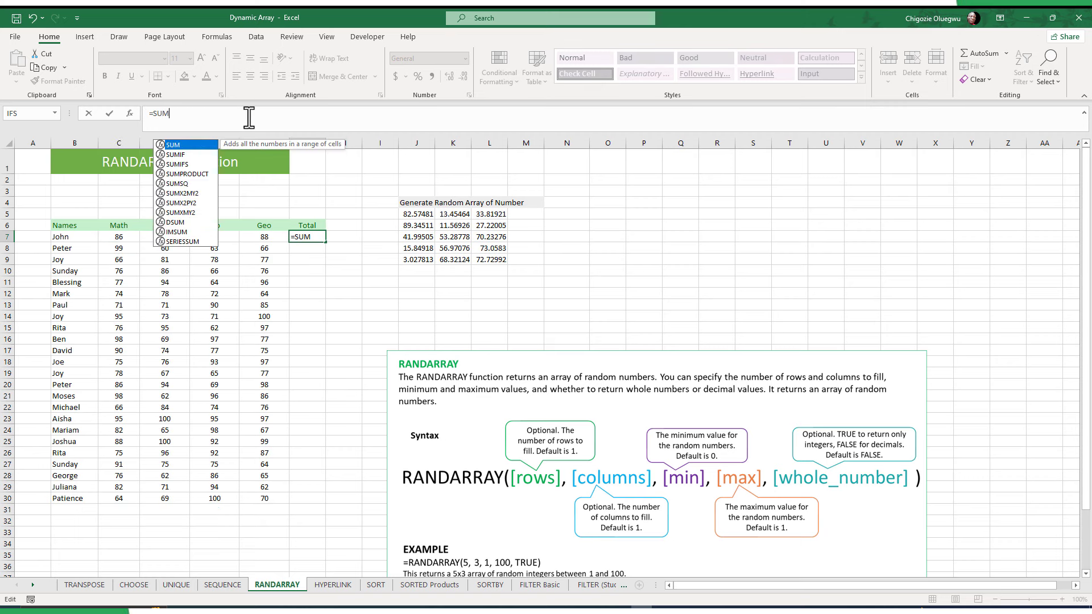
type("(")
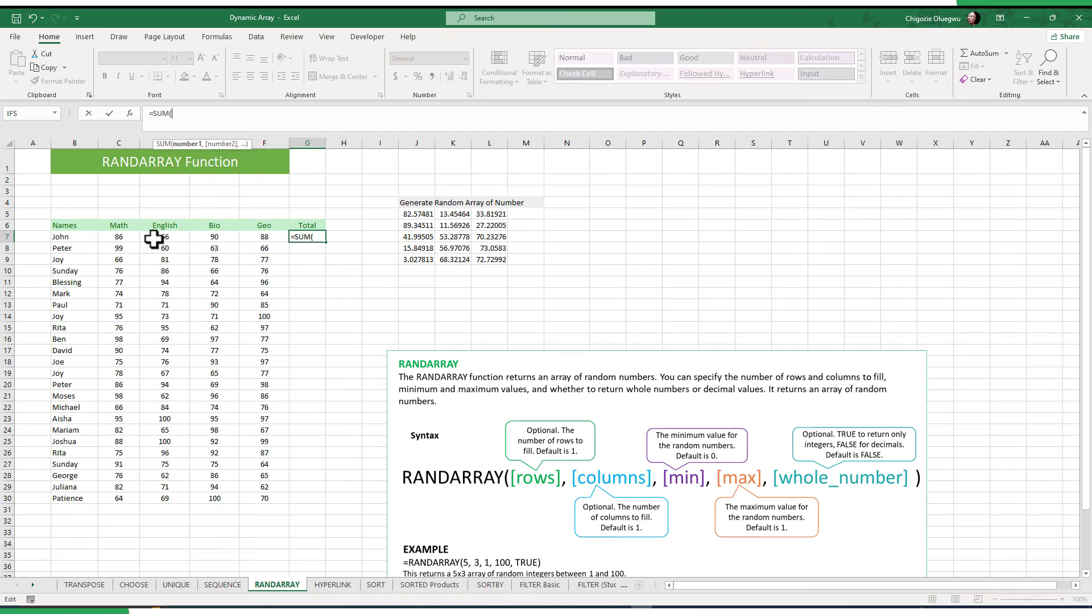
left_click_drag(126, 237, 257, 233)
key("ctrl+Return")
double_click(325, 242)
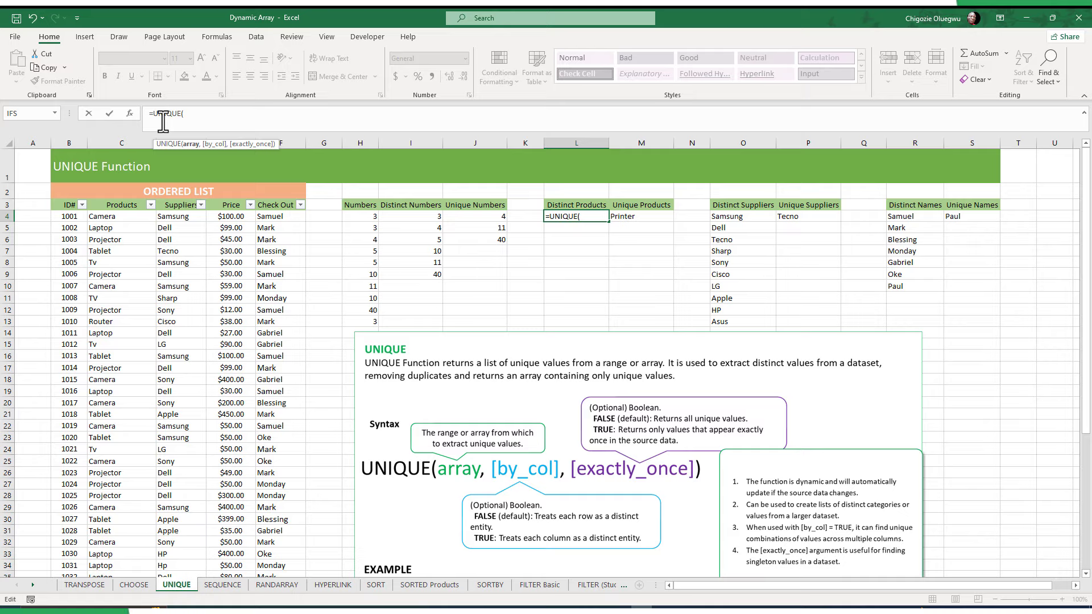
Step: Complete the Distinct Products formula in L4 as =UNIQUE(C4:C53), covering the whole Products column
left_click(115, 216)
key("ctrl+shift+Down")
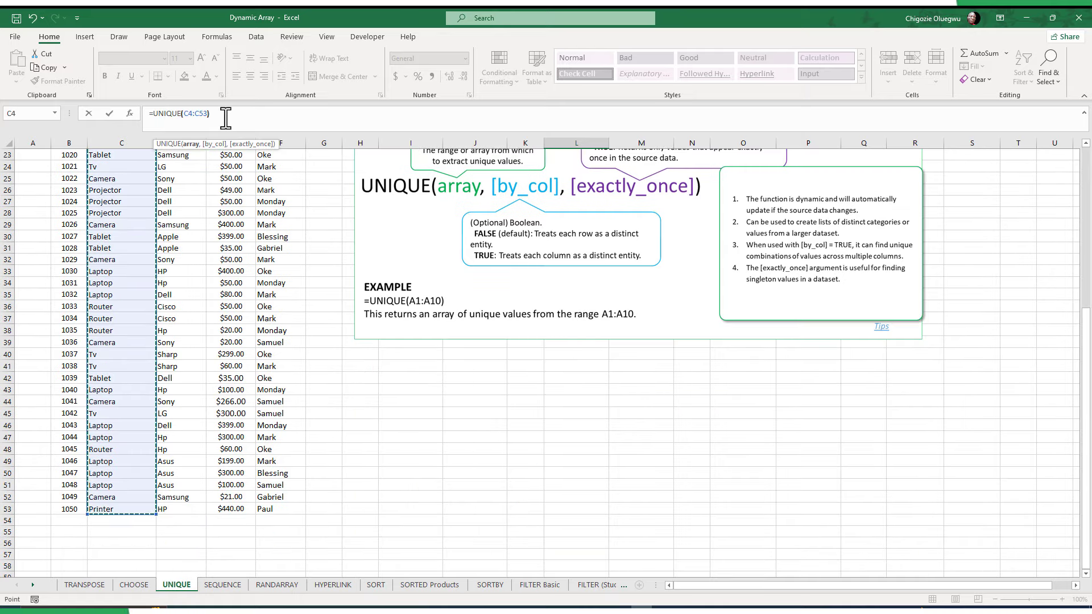
key("Return")
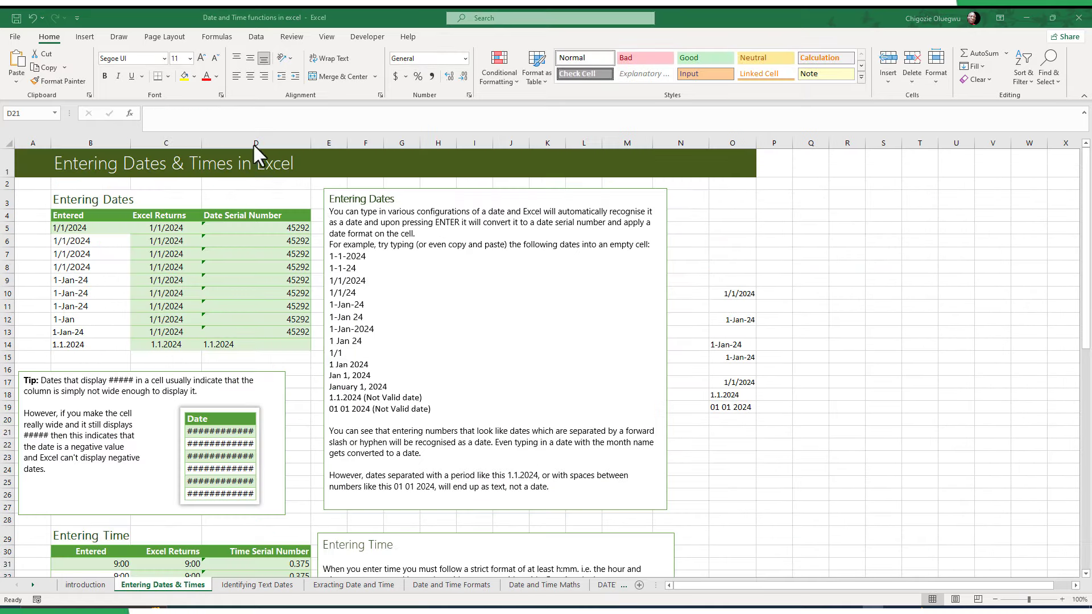
Step: Examine how entered dates, times and combined date-times map to serial numbers on the Entering Dates & Times sheet
left_click(234, 228)
scroll(254, 313, "down", 5)
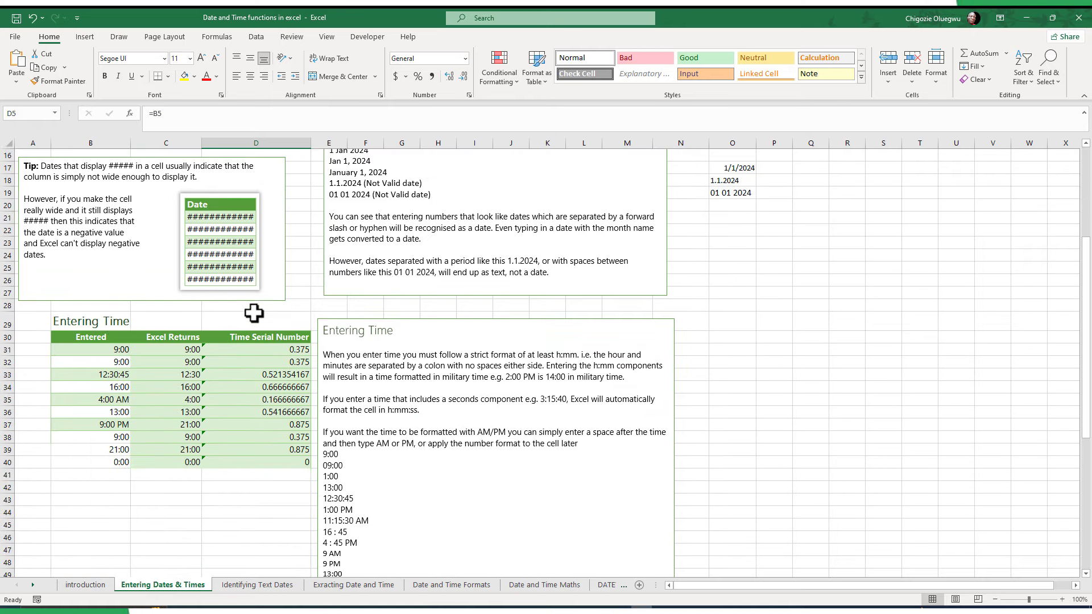
scroll(253, 313, "down", 10)
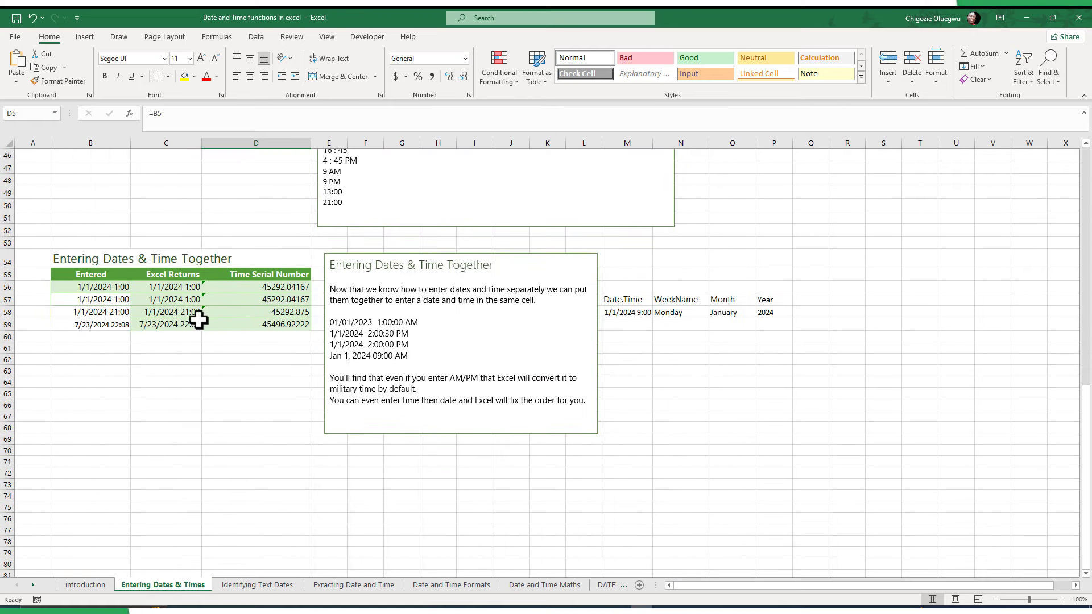
left_click(237, 287)
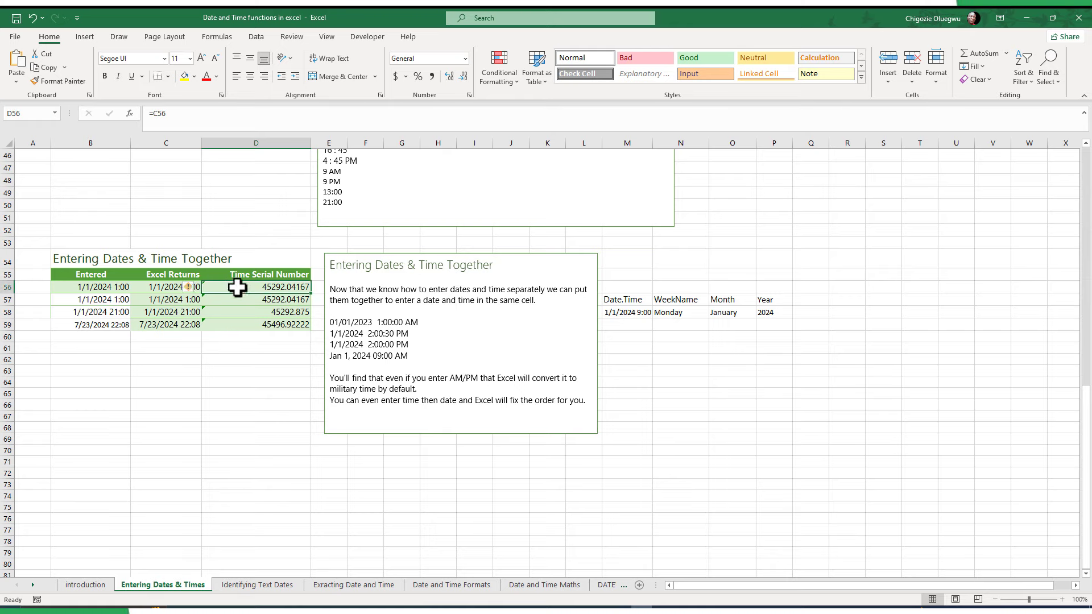
left_click(165, 290)
scroll(230, 299, "up", 1)
left_click(104, 328)
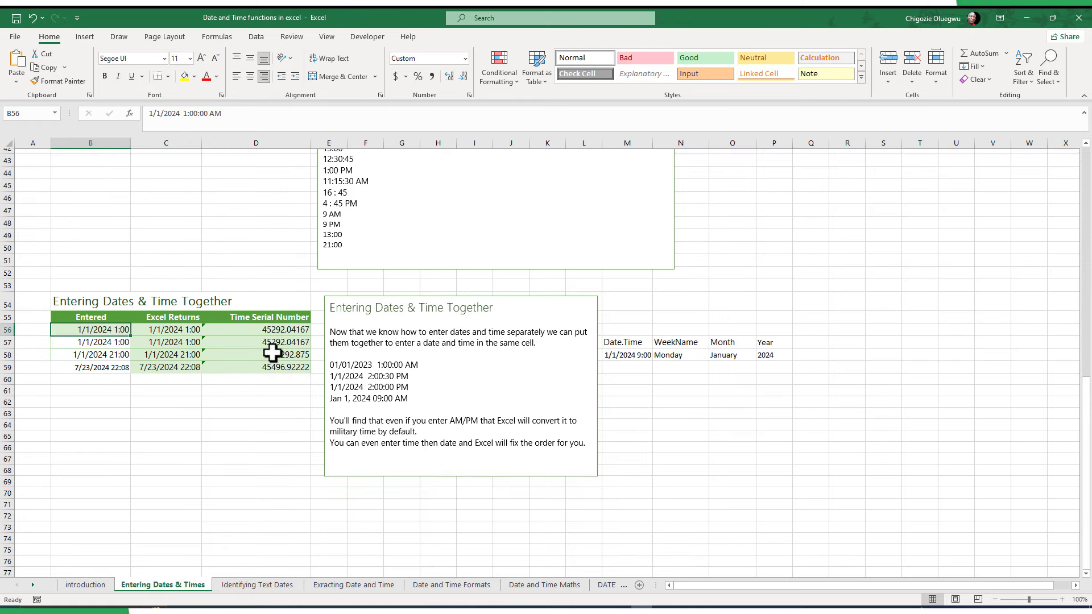
scroll(272, 352, "up", 9)
scroll(233, 347, "up", 5)
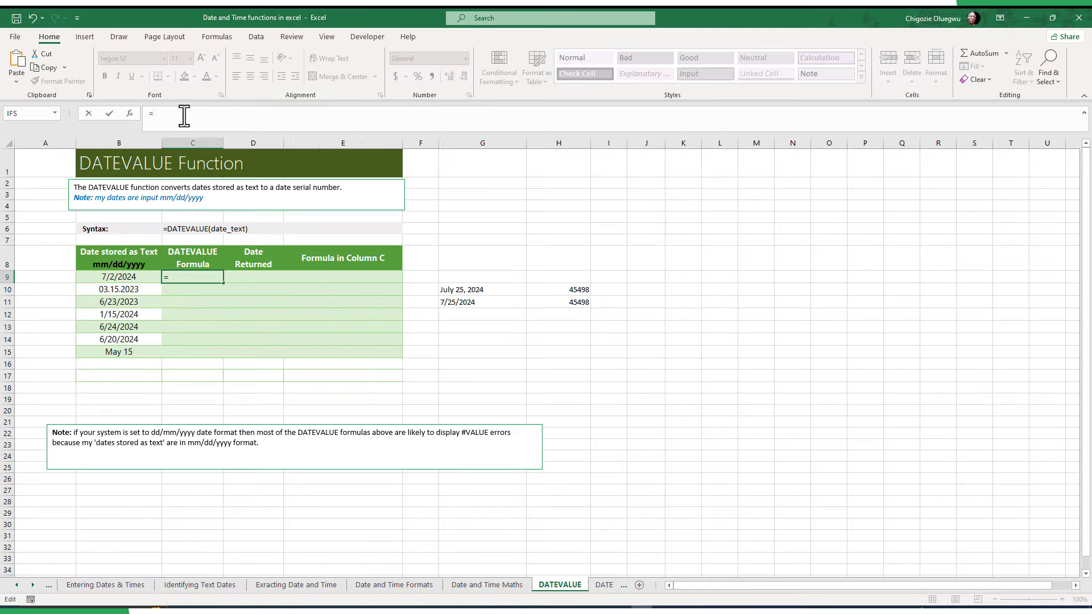
Step: Convert the text date with =DATEVALUE(B9) in C9 and fill the formula down to row 15
type("=DATE")
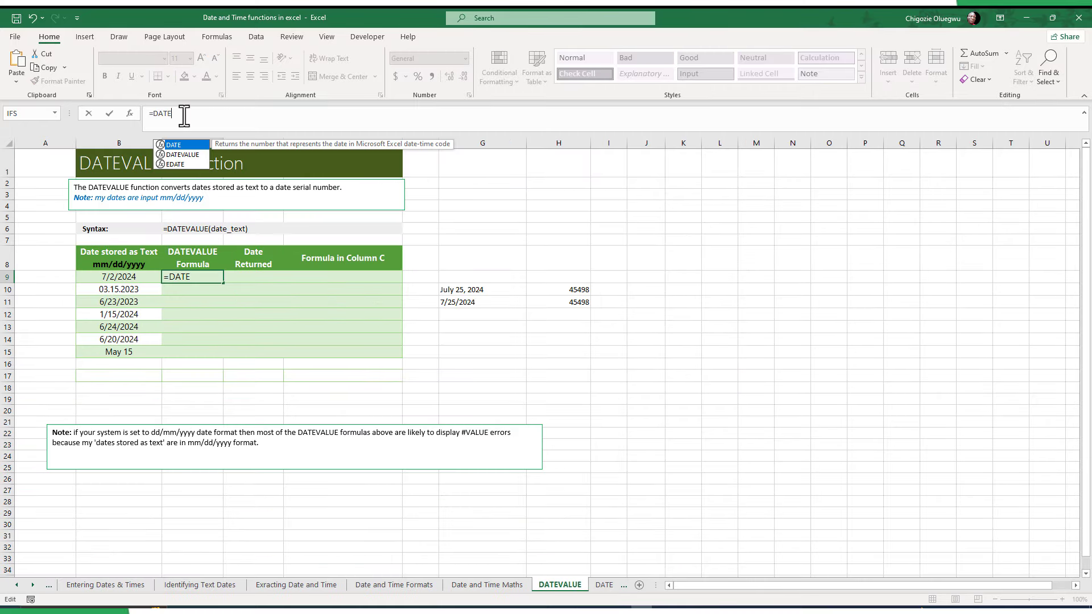
type("VALUE(")
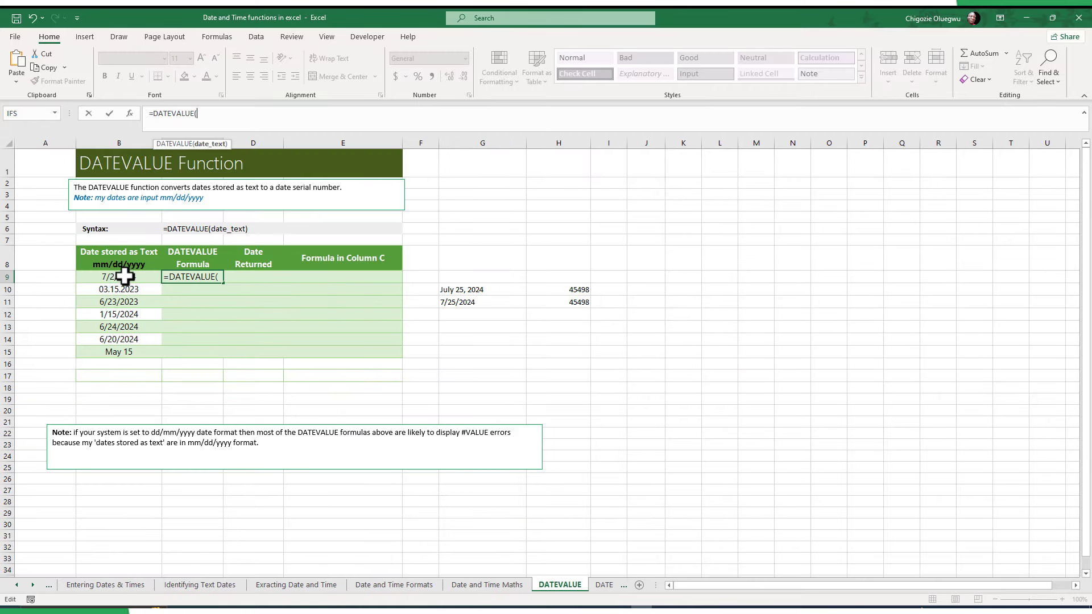
left_click(125, 277)
type(")")
key("Tab")
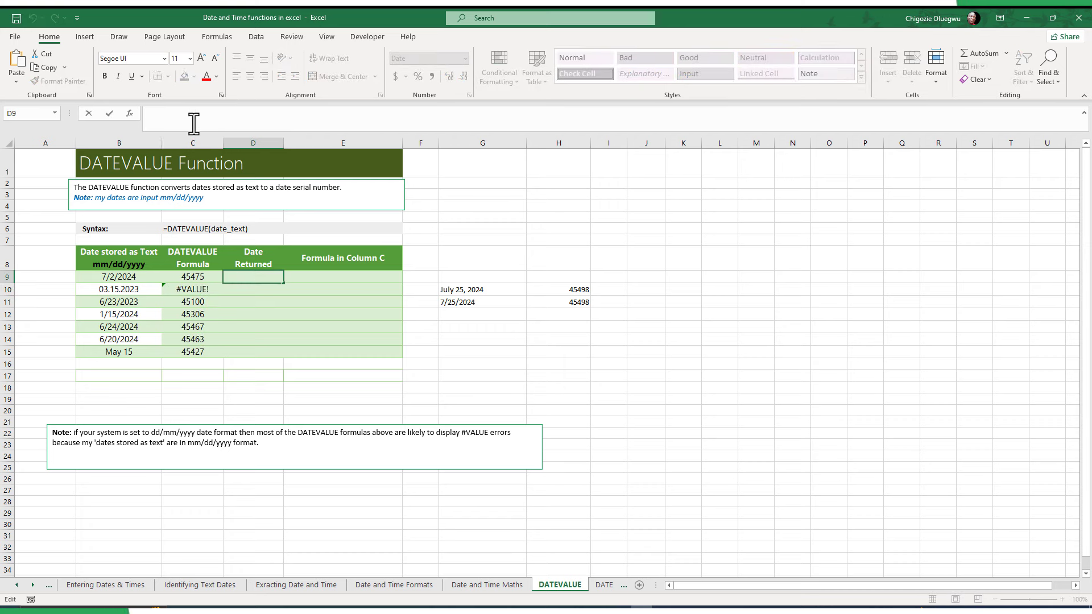
Step: Reference the serial number in D9 with =C9 and fill the Date Returned column down to row 15
type("=")
left_click(209, 276)
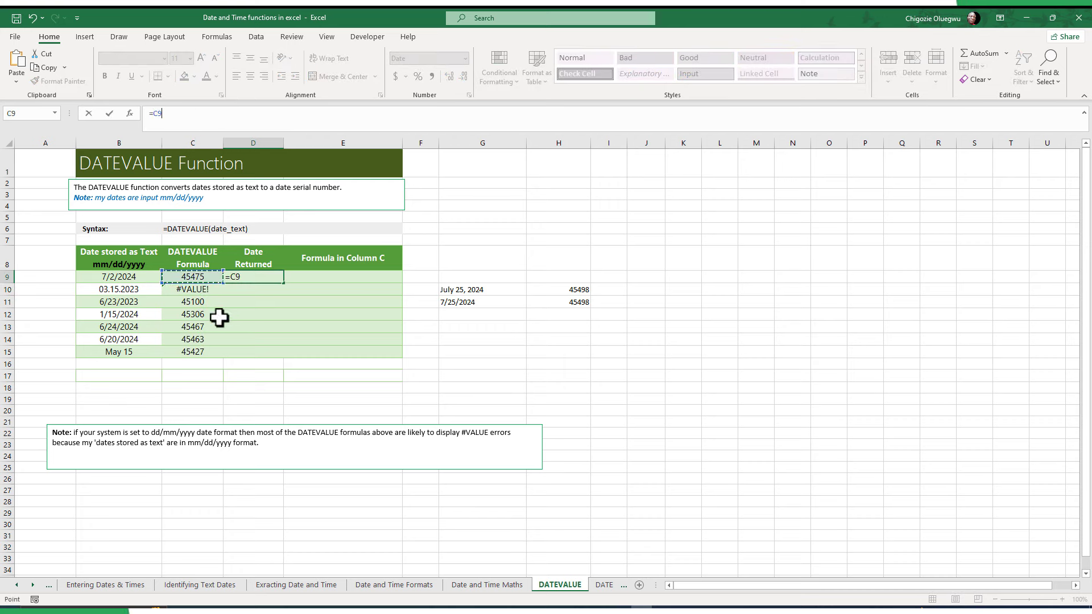
key("ctrl+Return")
left_click_drag(283, 283, 273, 353)
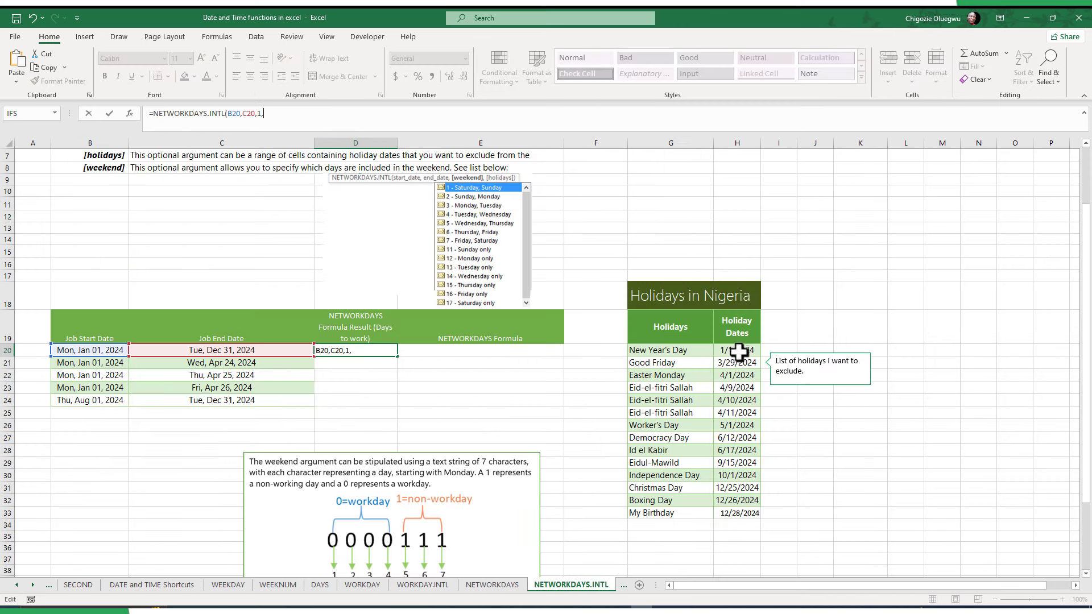
Step: Complete the formula in D20 as =NETWORKDAYS.INTL(B20,C20,1,$H$20:$H$33) and fill it down the result column
left_click_drag(738, 351, 737, 513)
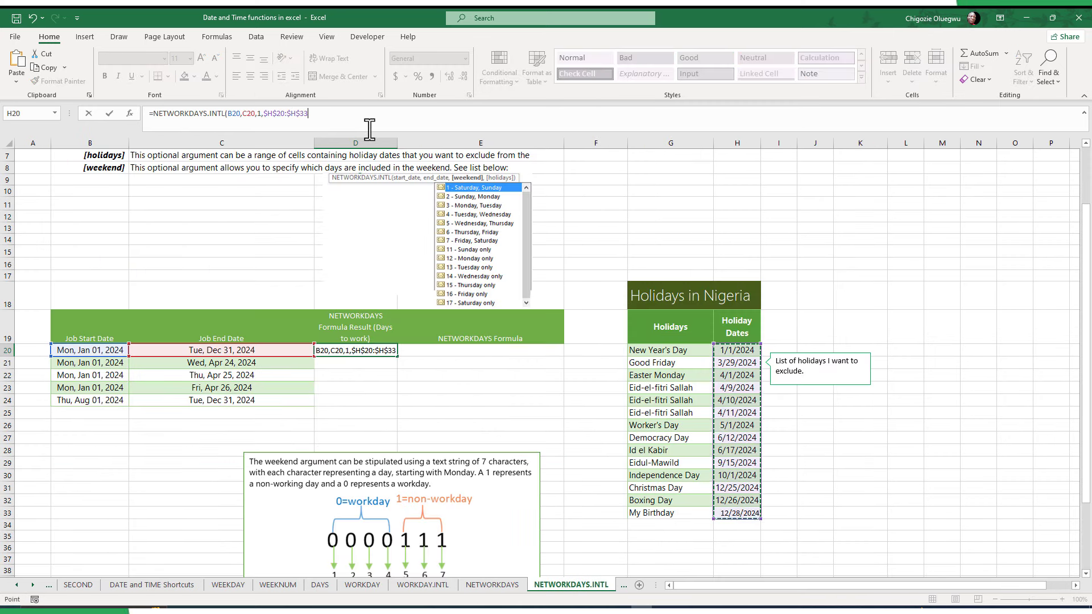
type(",")
key("BackSpace")
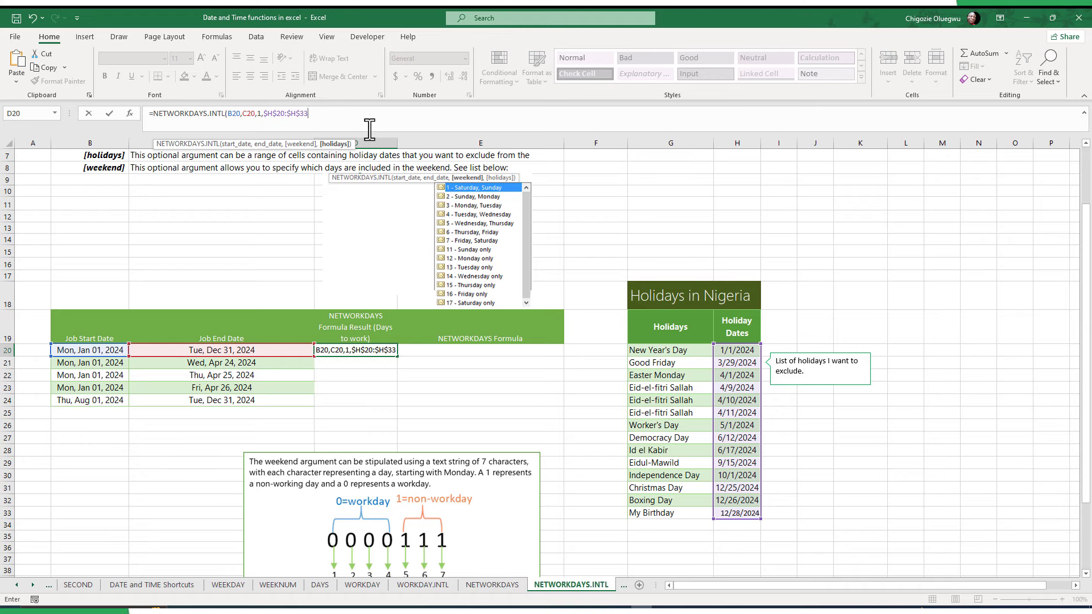
type(")")
key("Return")
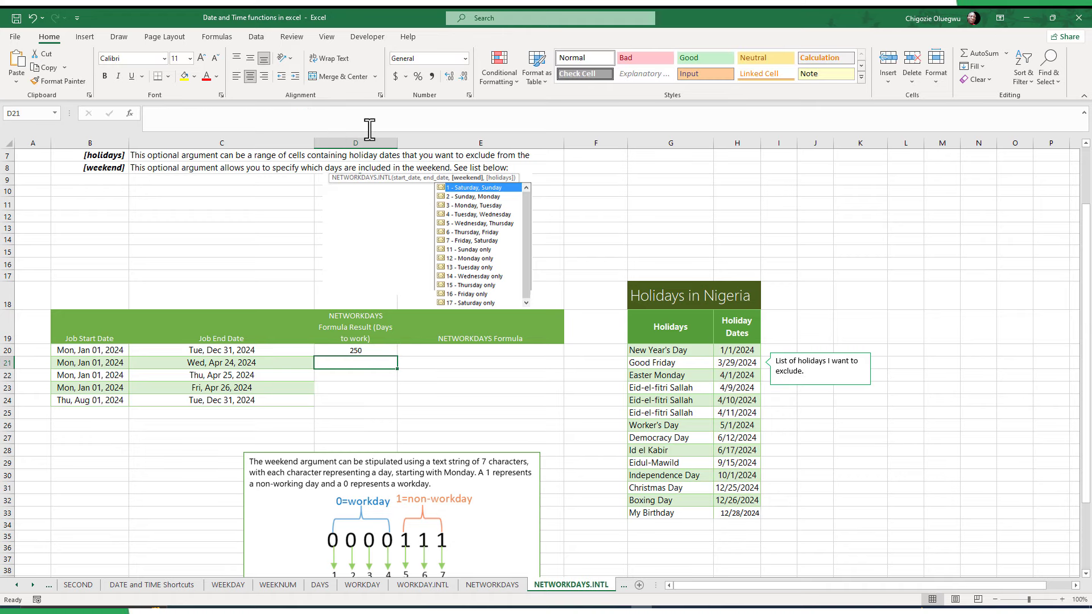
left_click(336, 351)
double_click(397, 356)
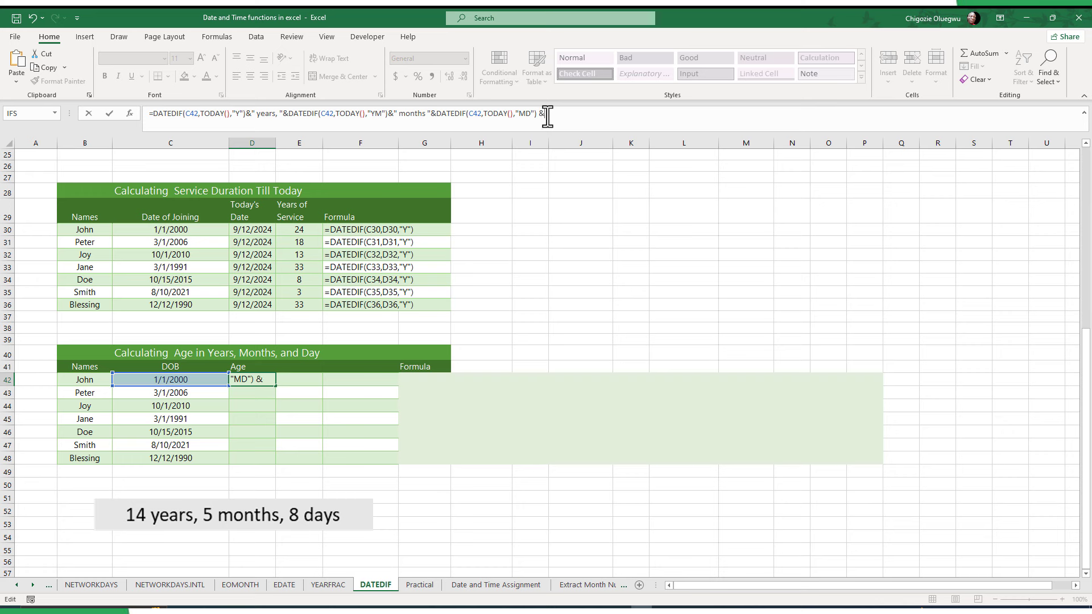
Step: Finish the DATEDIF age formula in D42 with the closing text " days old" and fill it down to row 48
type("dya")
key("Return")
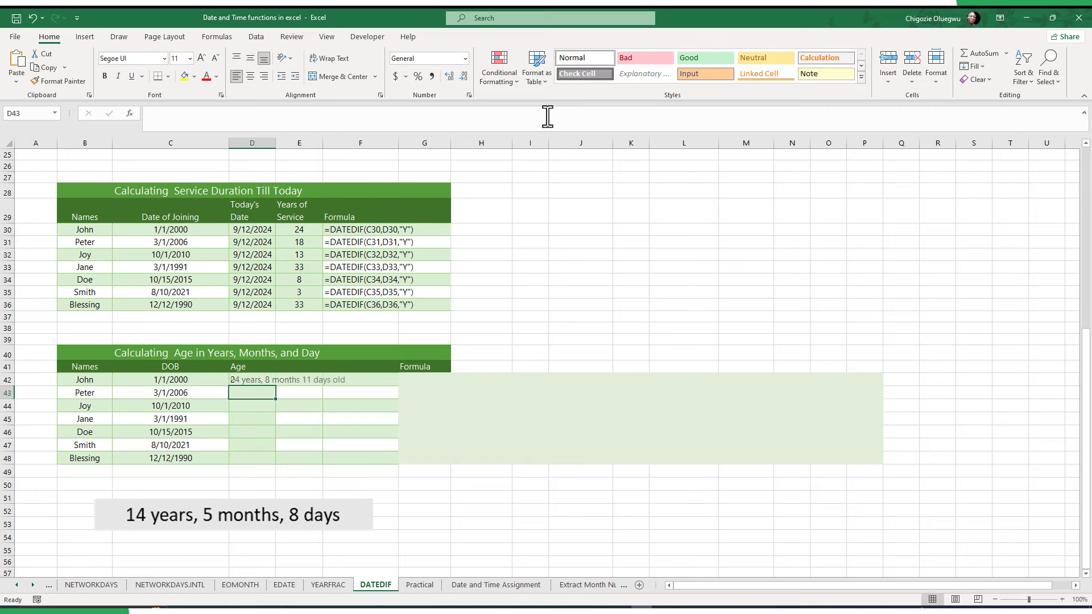
left_click(245, 379)
left_click_drag(276, 385, 274, 465)
left_click(296, 405)
left_click(287, 446)
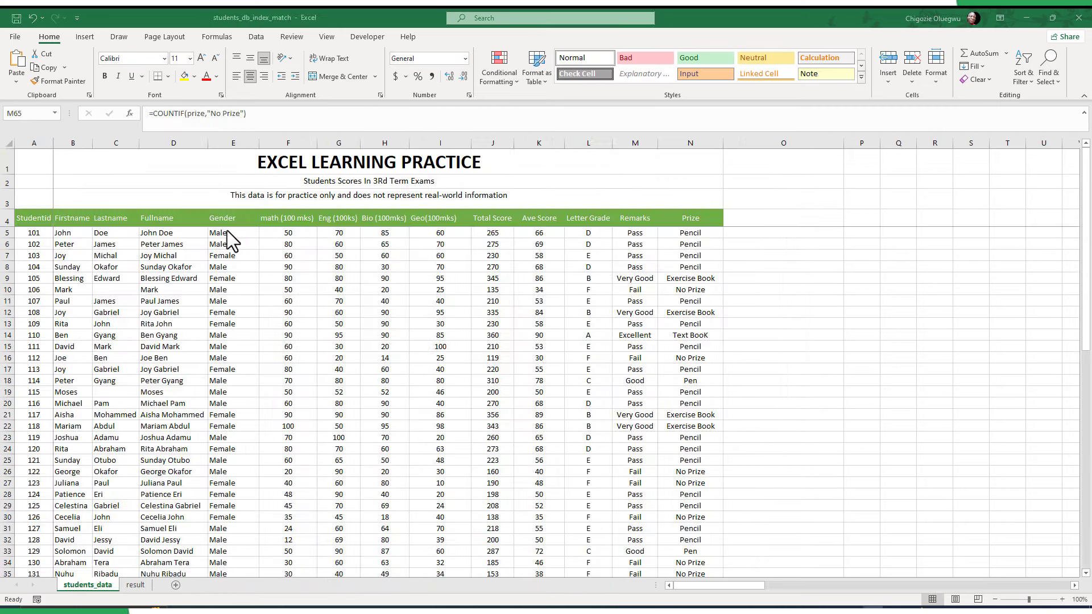
Step: Review the student records, summary tables and task instructions on the students_data sheet
scroll(248, 353, "down", 8)
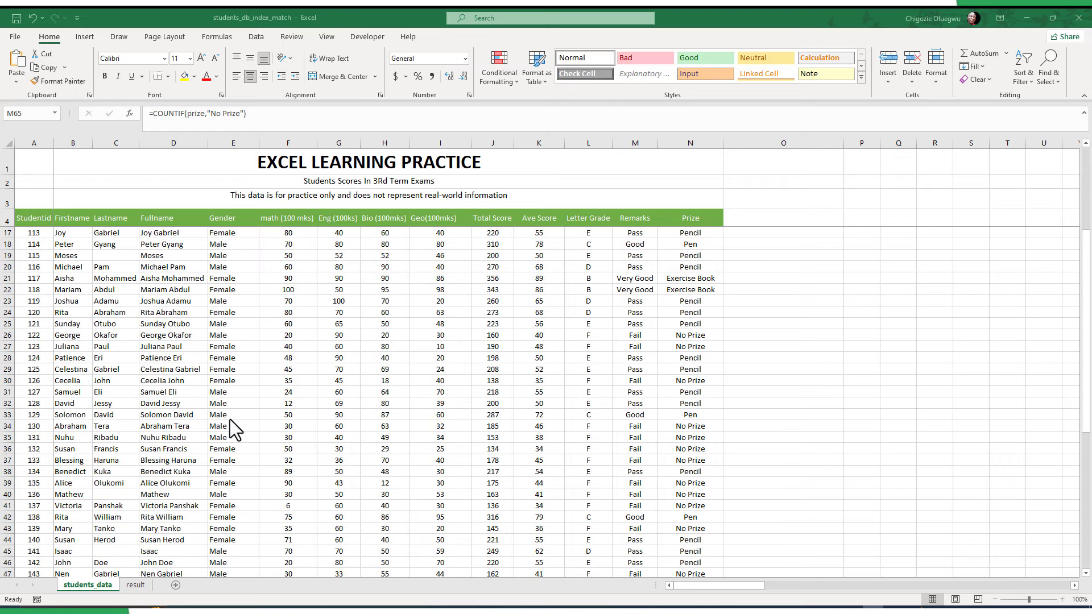
scroll(292, 449, "down", 7)
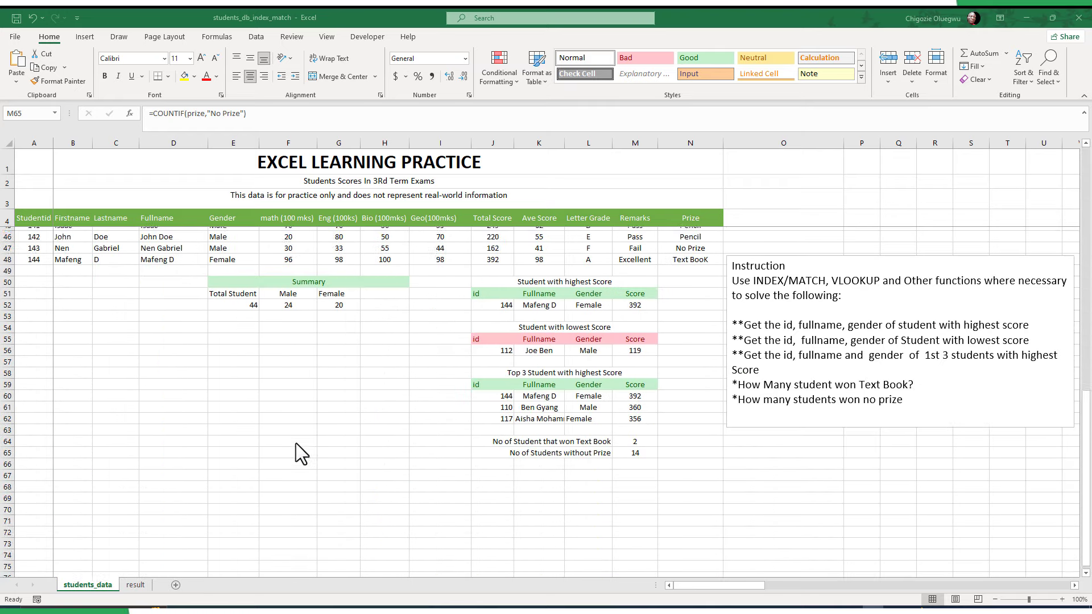
scroll(296, 443, "up", 6)
scroll(295, 443, "up", 8)
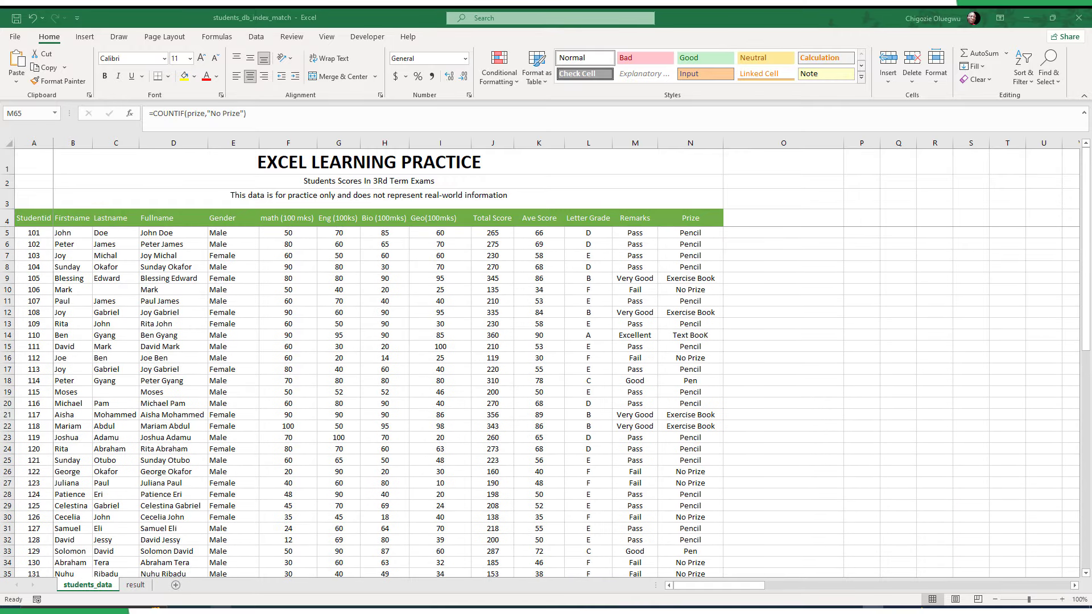
Step: Look up the prize won in B19 of the result sheet with =VLOOKUP($B$7, students_data!$A$5:$N$46, 14)
left_click(142, 588)
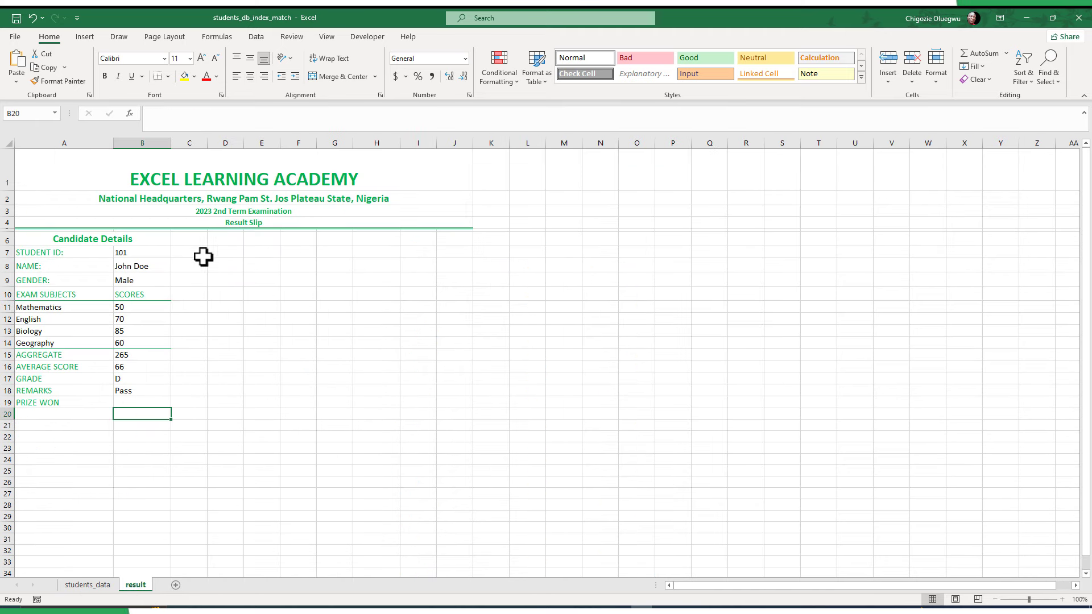
left_click(146, 402)
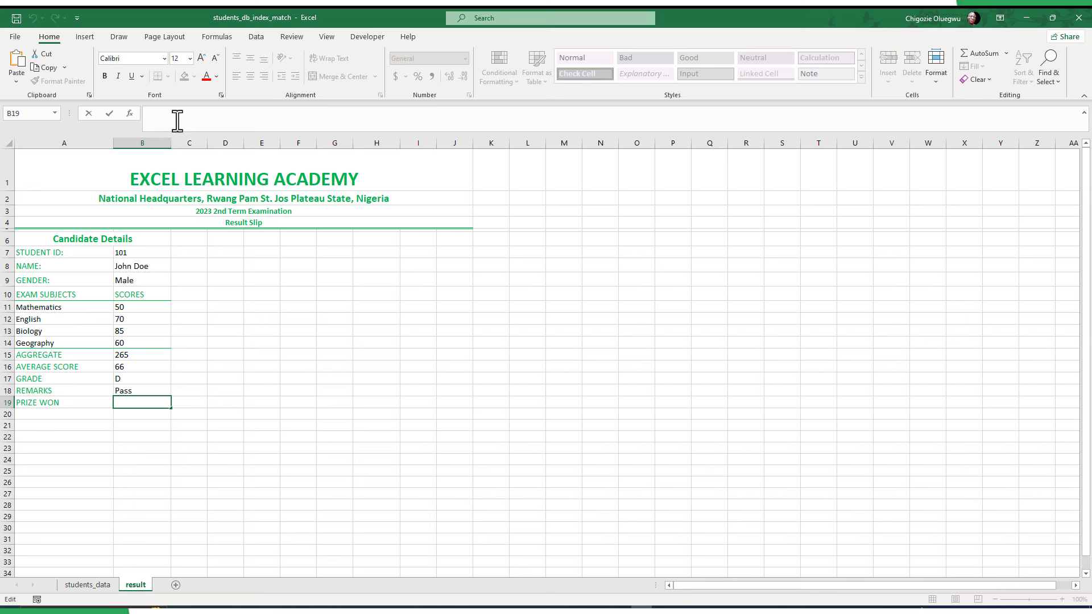
type("=VLOOKUP($B$7, students_data!$A$5:$N$46,")
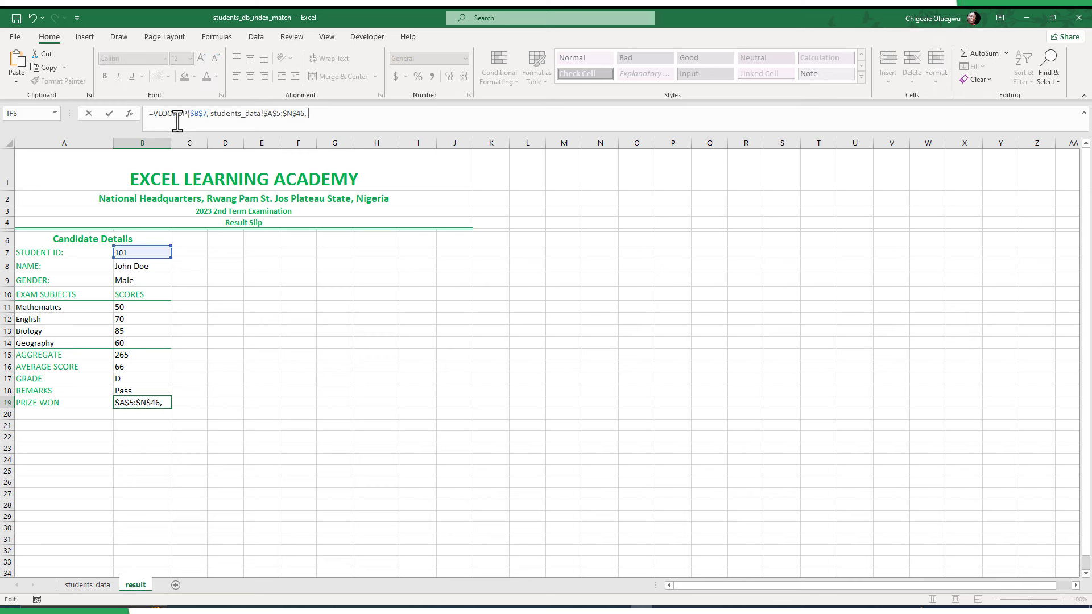
type("14")
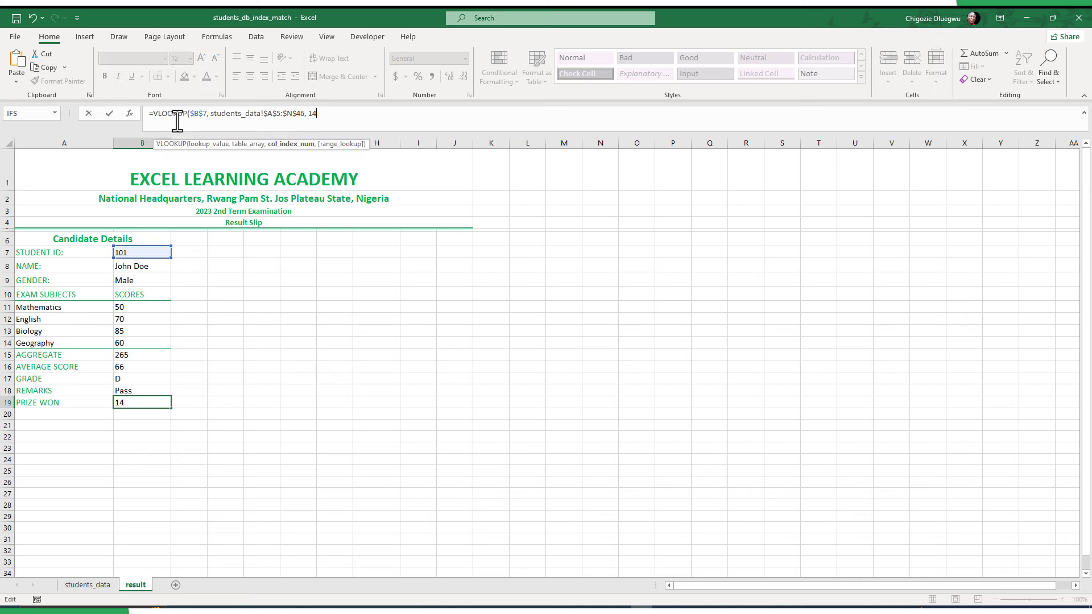
type(")")
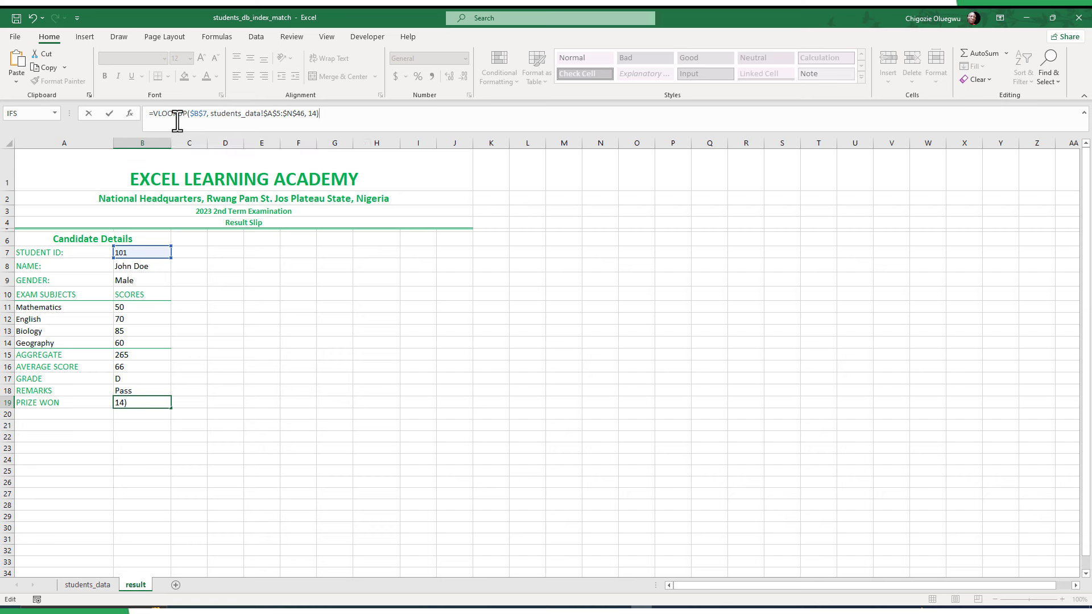
key("Return")
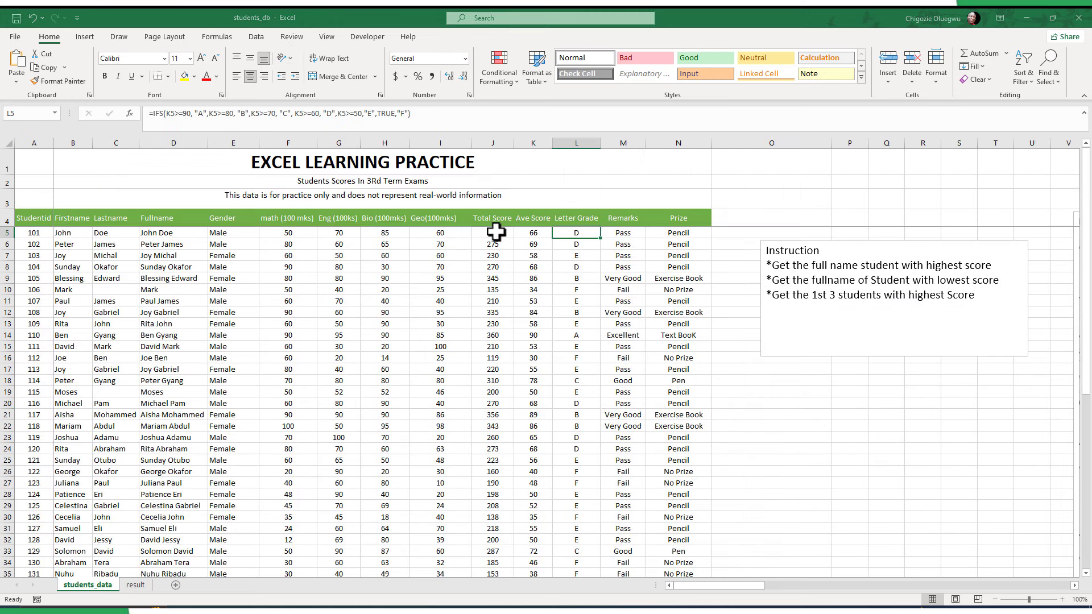
Step: Examine the row 5 formulas for total score, average score, letter grade, remarks and prize on the students_data sheet
left_click(492, 232)
left_click(193, 114)
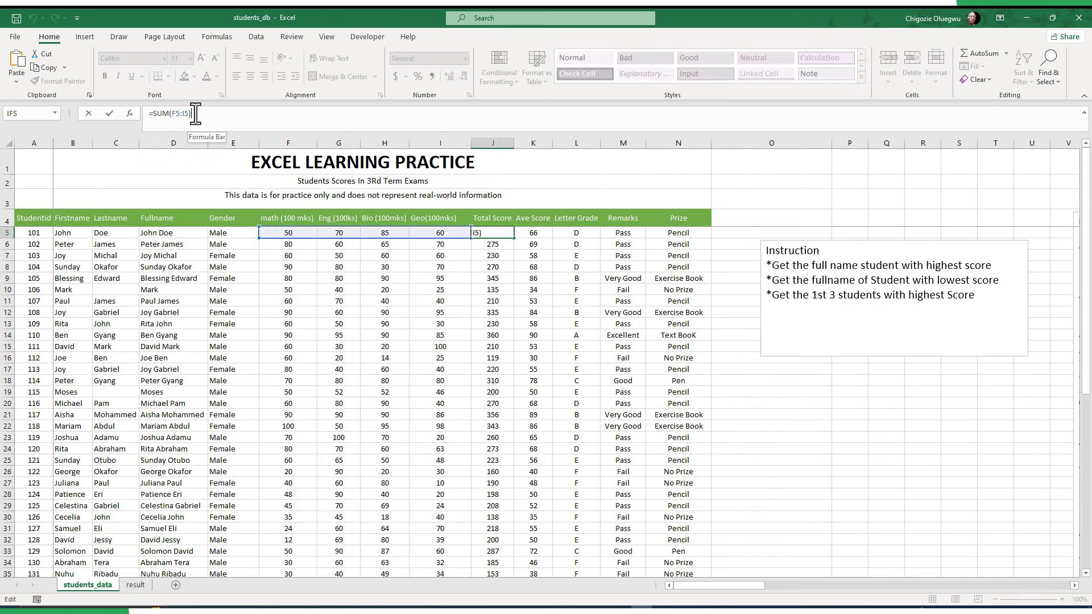
left_click(529, 236)
left_click(263, 114)
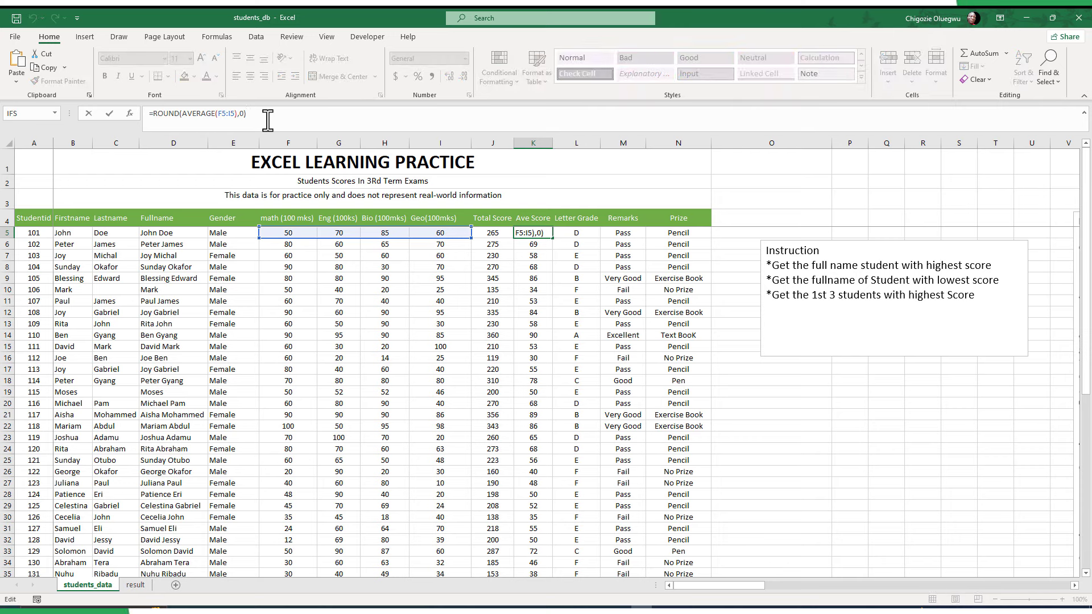
left_click(556, 234)
left_click(420, 116)
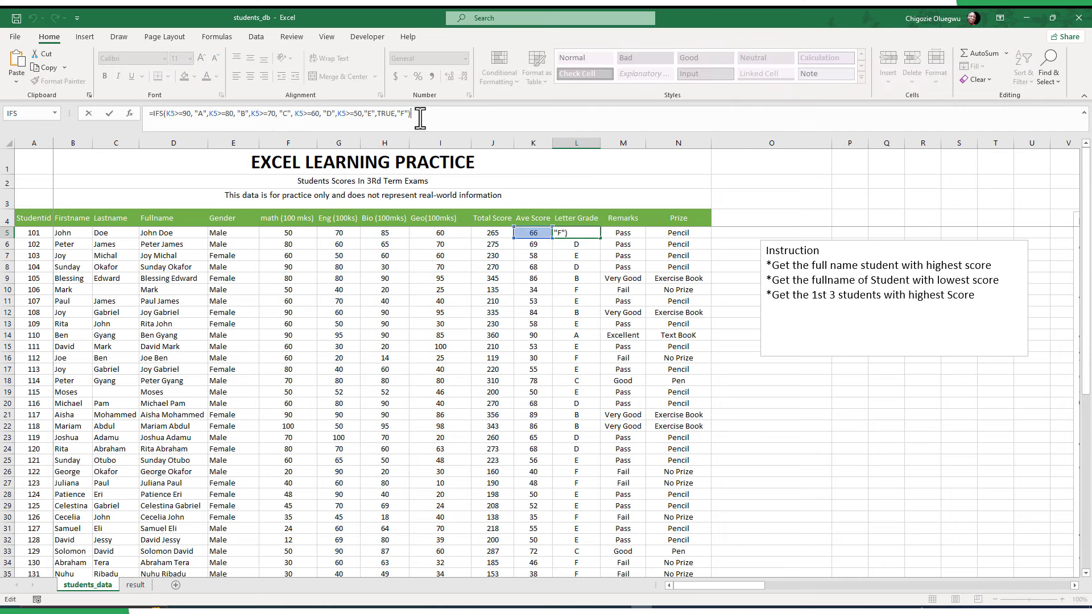
left_click(622, 232)
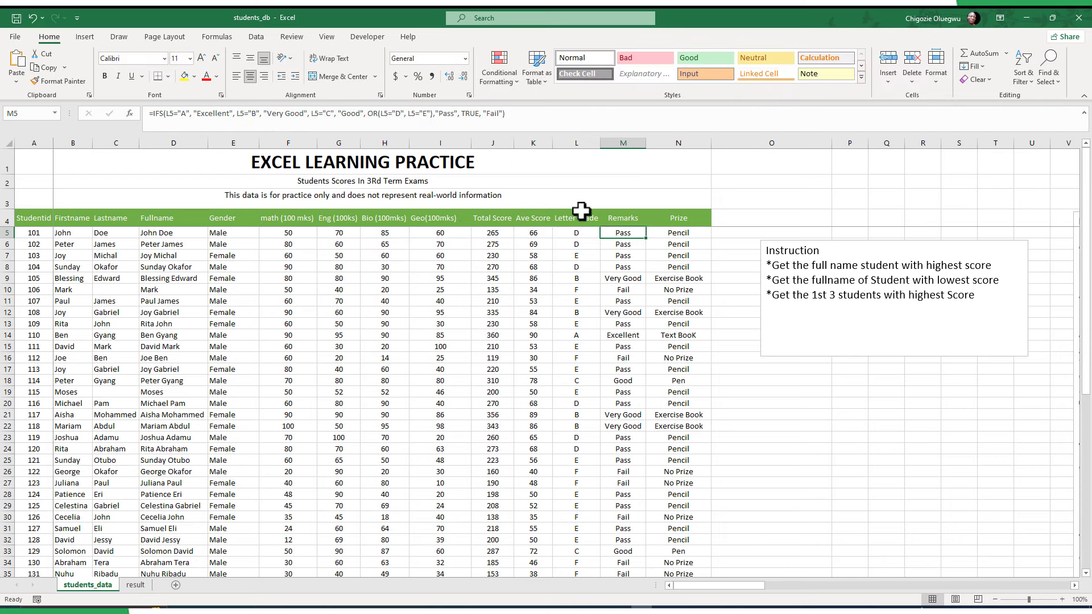
left_click(490, 113)
left_click(656, 229)
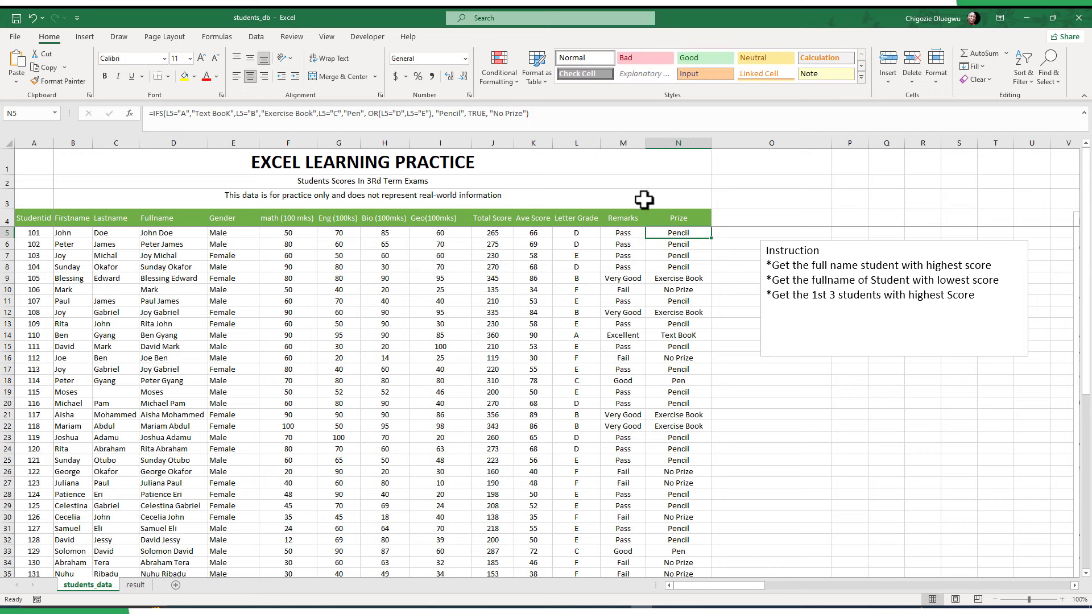
left_click(530, 116)
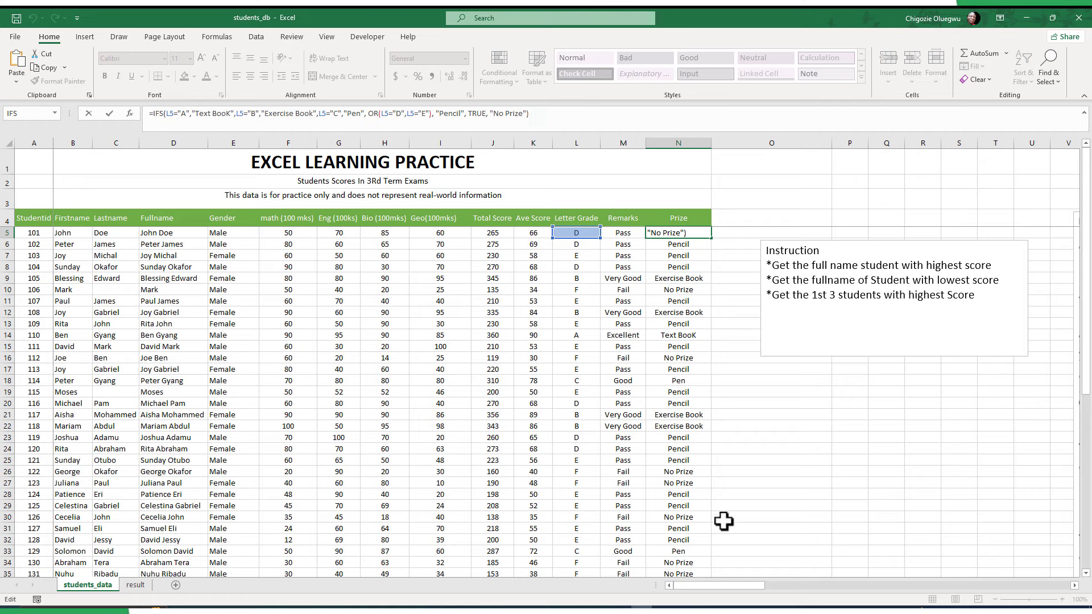
key("ctrl+Return")
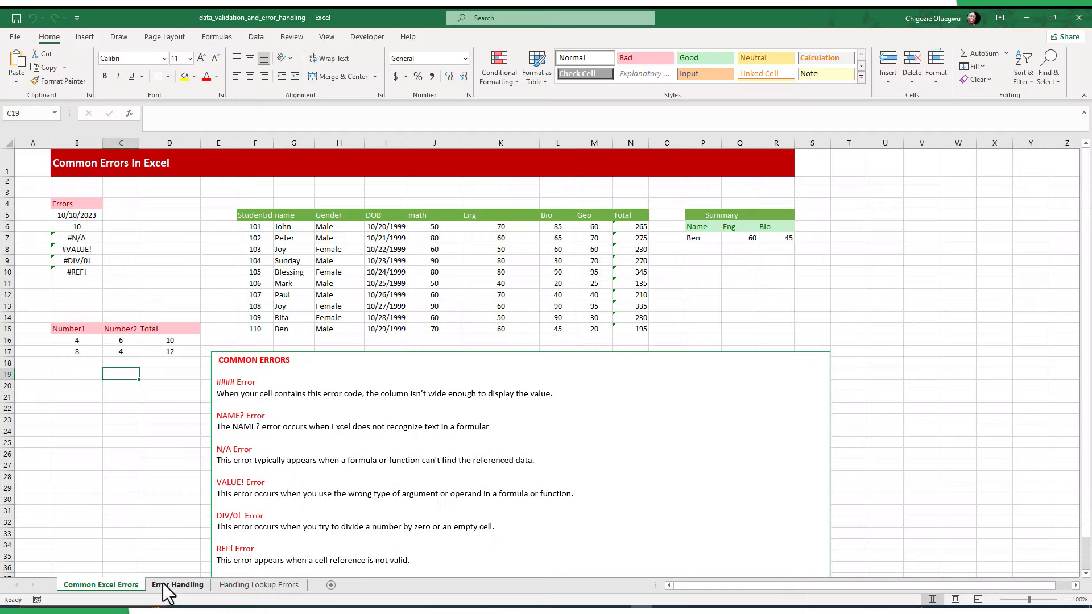
Step: On the Handling Lookup Errors sheet, complete the L6 formula as =IF(ISERROR(FILTER(B6:J15,D6:D15=M4, )),"No Match Found", FILTER(B6:J15,D6:D15=M4))
left_click(171, 586)
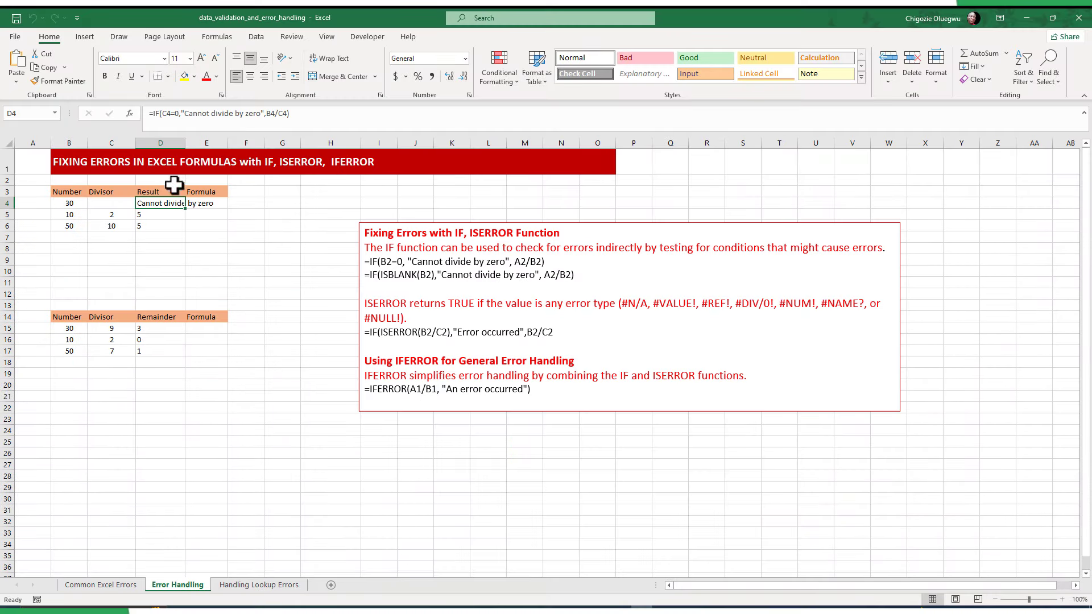
left_click(238, 585)
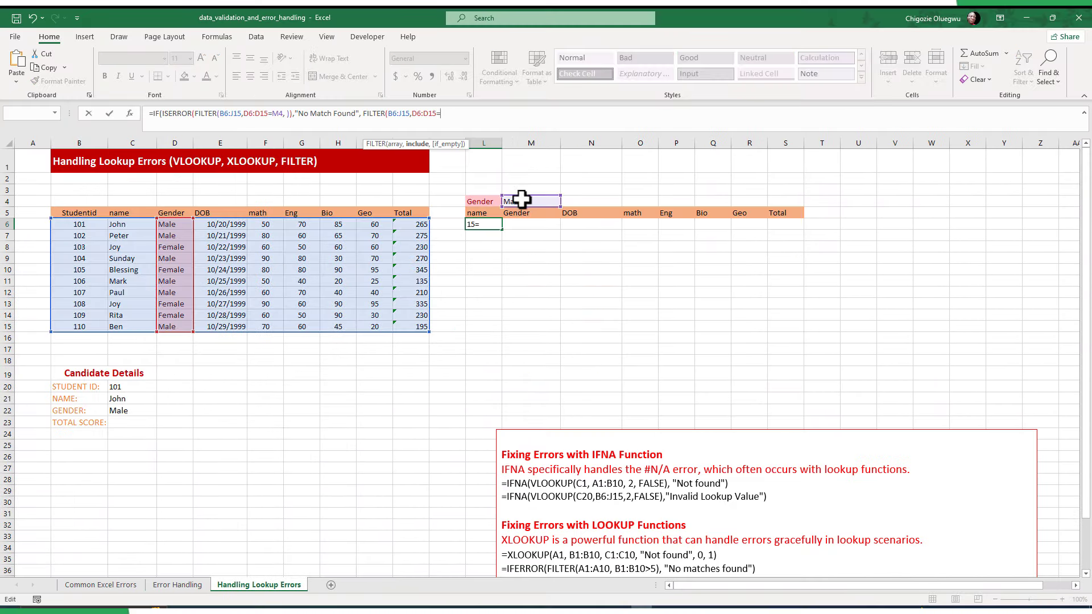
left_click(522, 201)
key("Return")
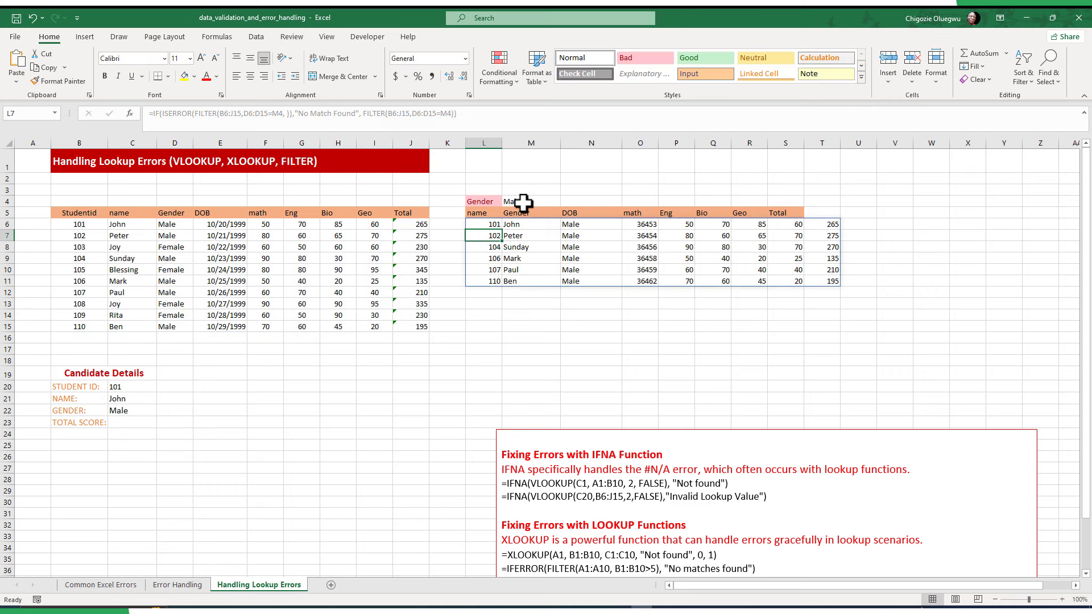
Step: Test the error-handled student filter by setting the gender criterion in M4 to Female, Gender and B in turn
left_click(519, 202)
type("Fem")
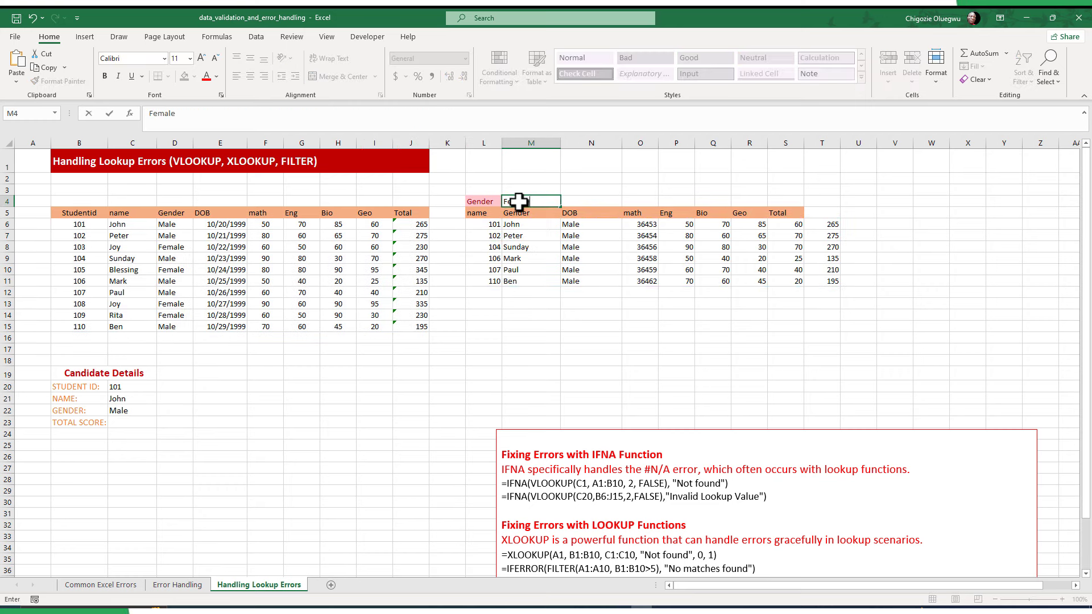
key("Return")
left_click(518, 201)
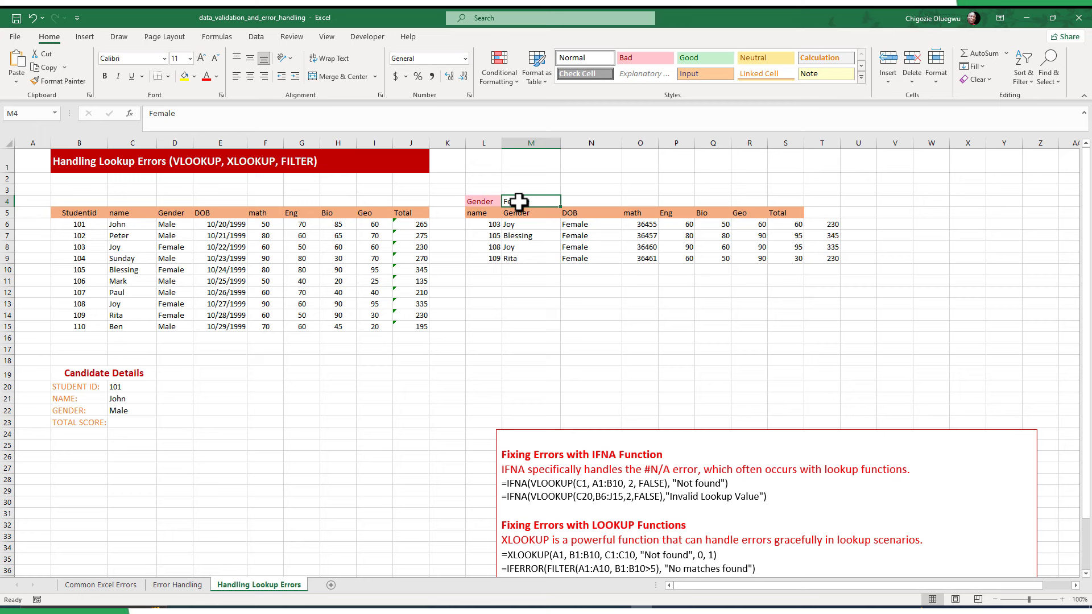
type("Gender")
key("Return")
left_click(519, 202)
type("B")
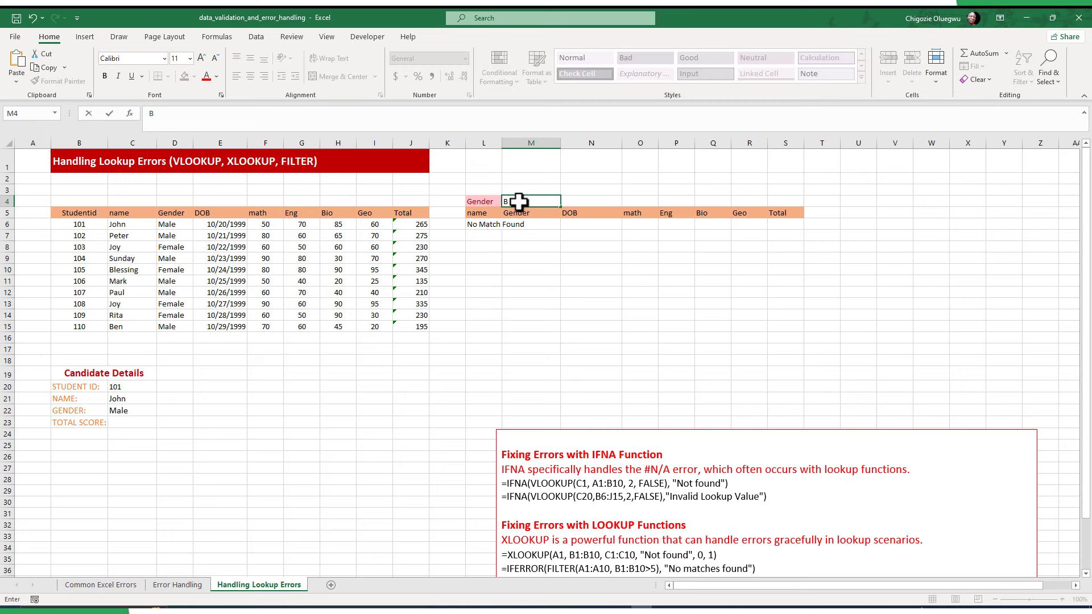
key("Return")
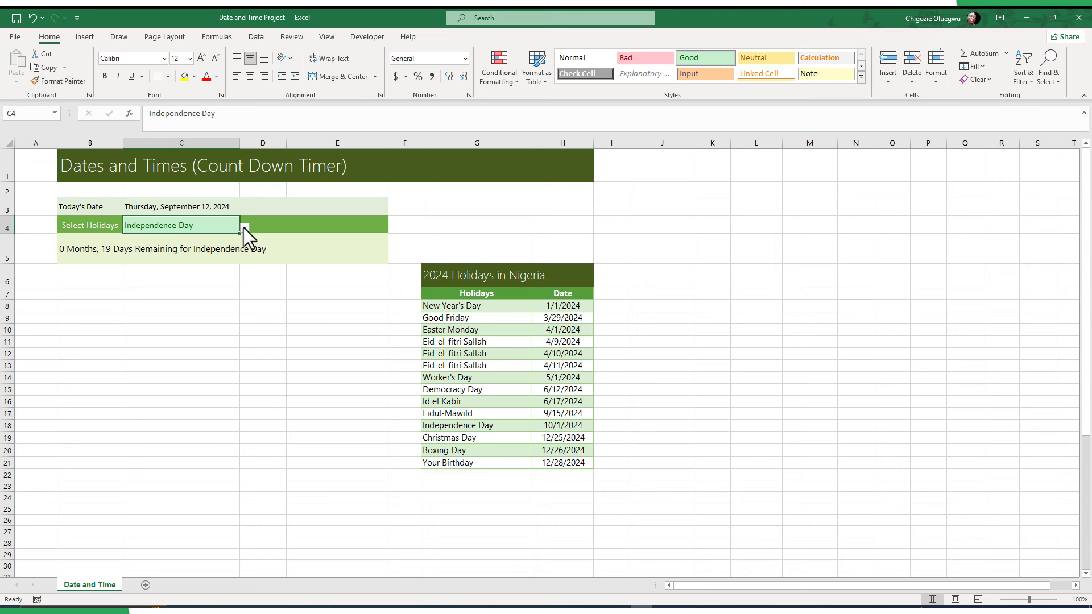
Step: Test the countdown timer with Eidul-Mawild, Democracy Day, Independence Day and Boxing Day, ending with Christmas Day as the selected holiday in C4
left_click(244, 227)
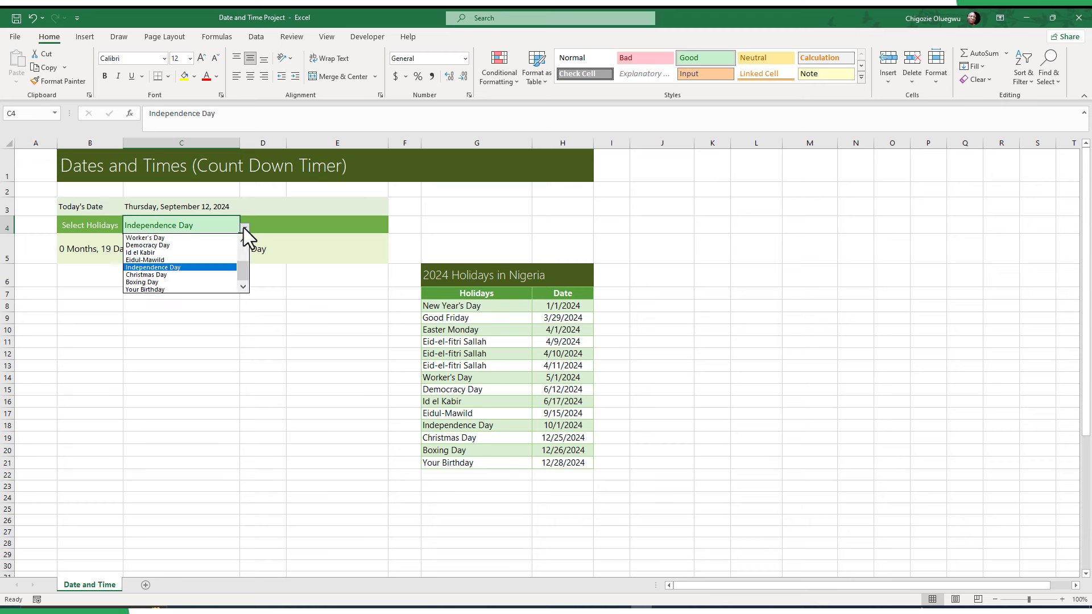
left_click(144, 261)
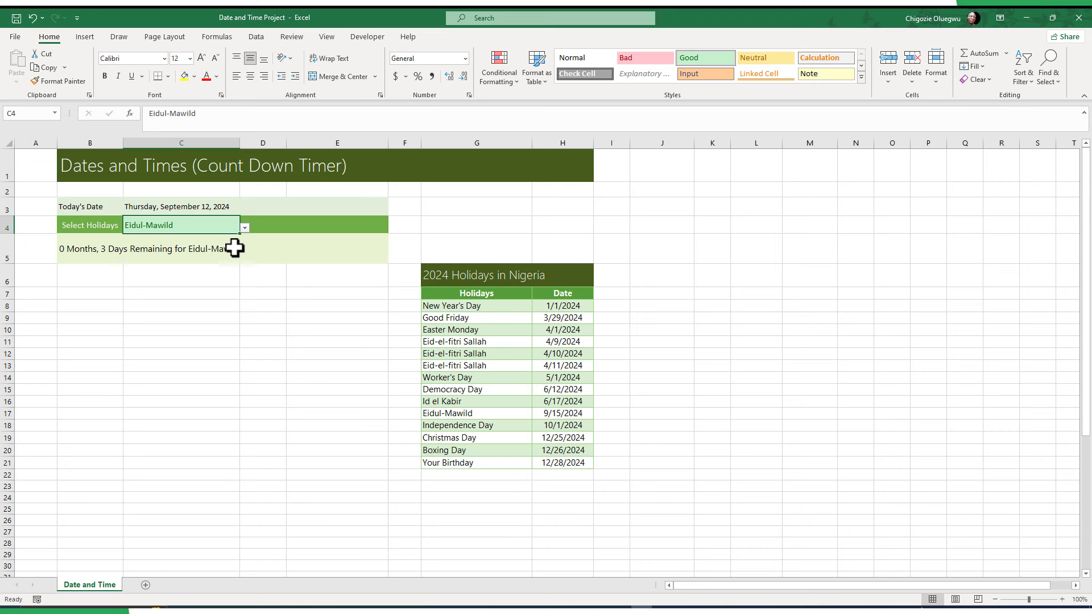
left_click(244, 227)
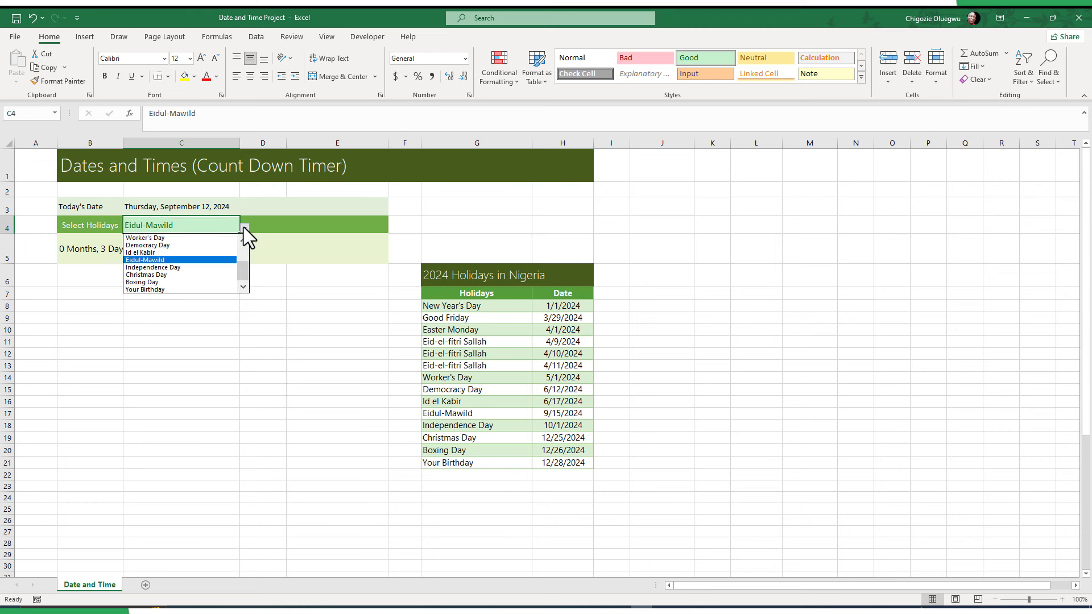
left_click(159, 246)
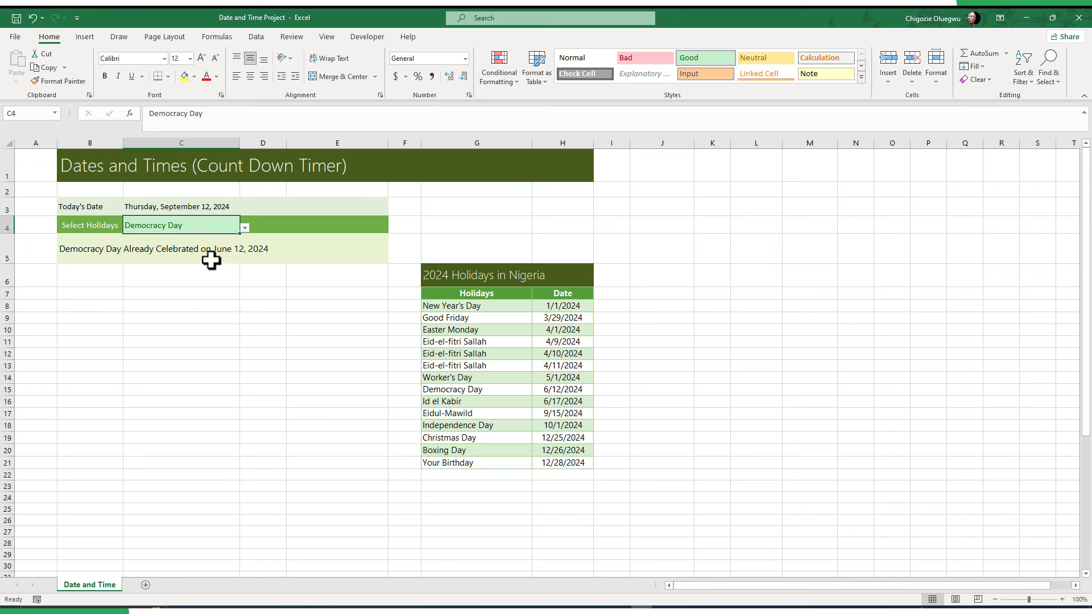
left_click(244, 228)
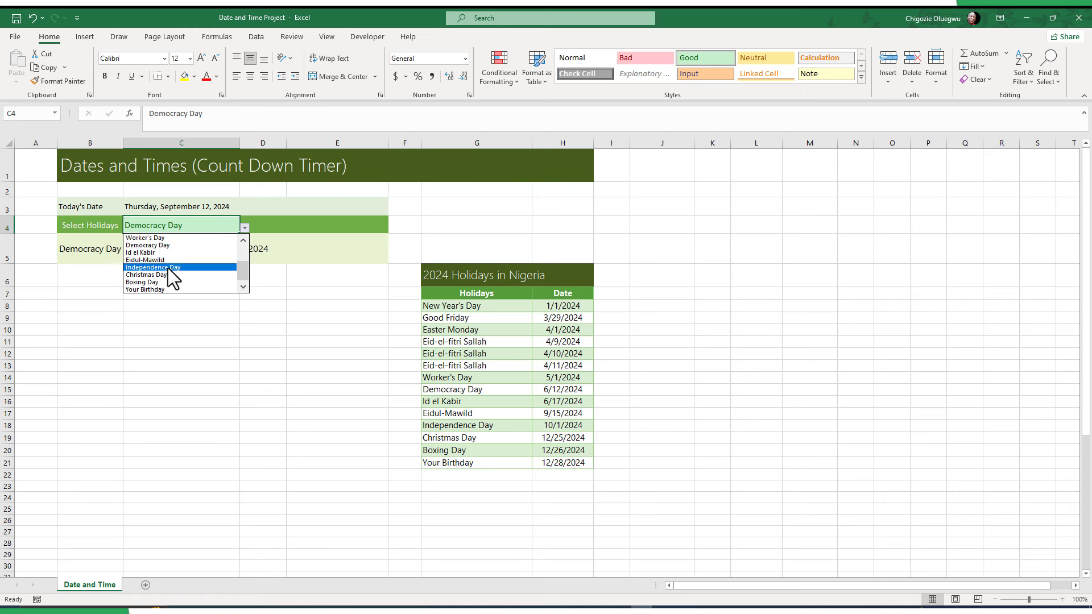
left_click(165, 268)
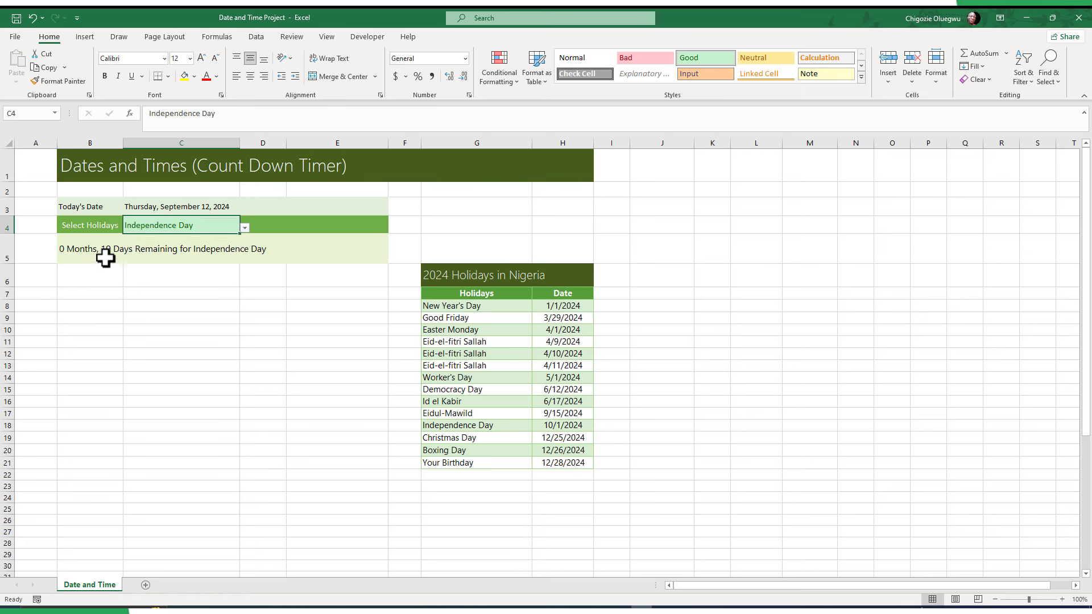
left_click(245, 228)
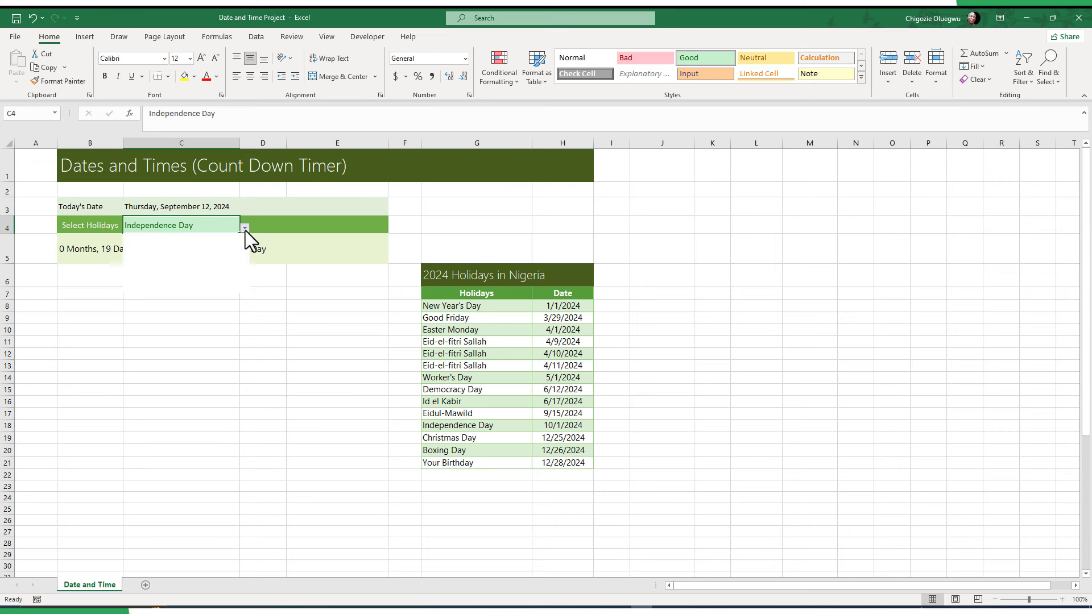
left_click(147, 282)
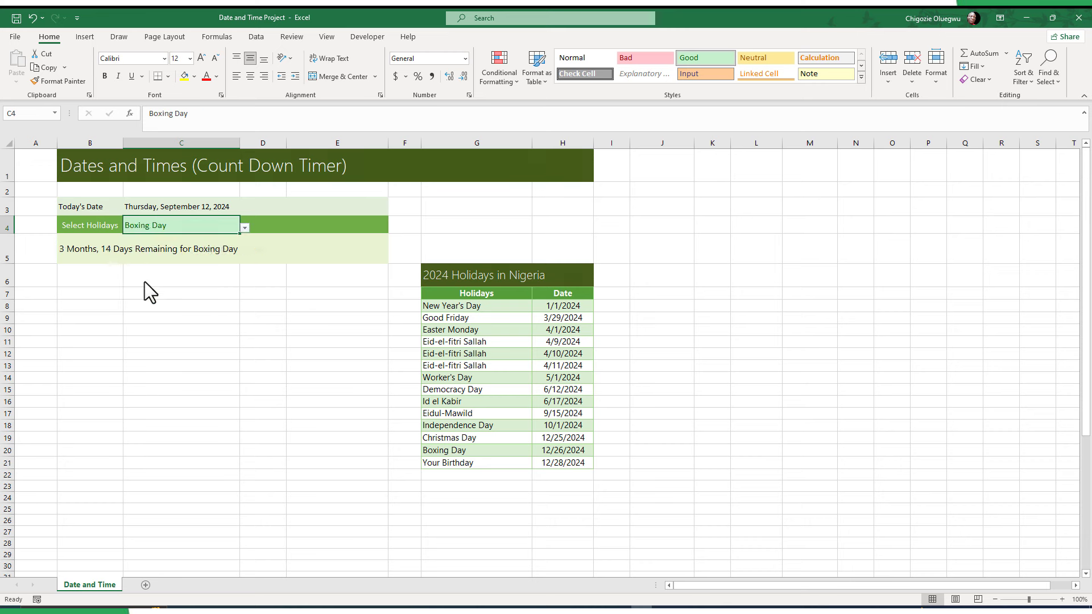
left_click(245, 227)
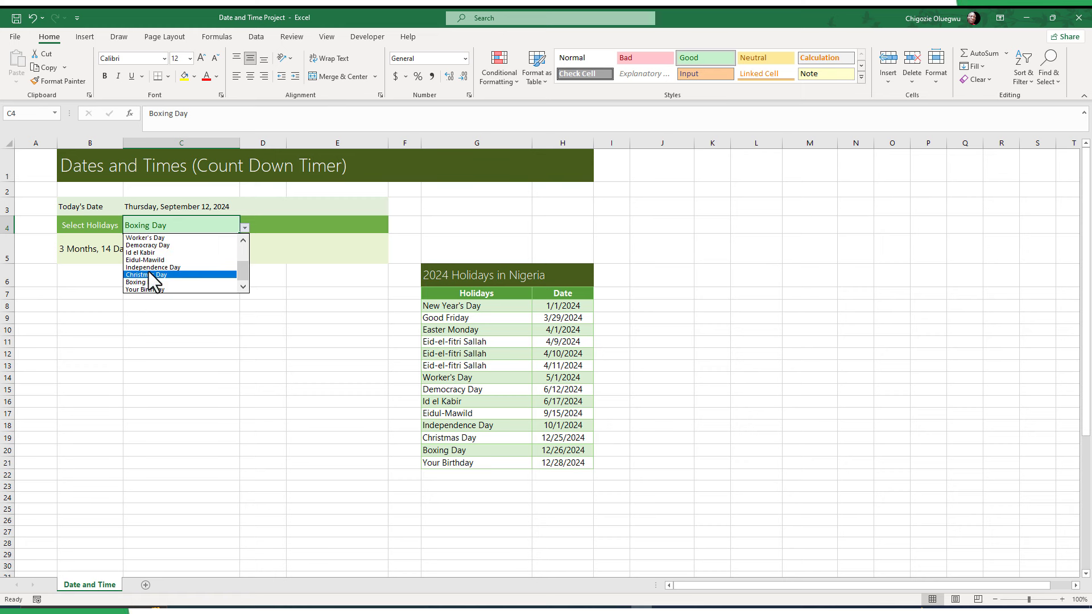
left_click(149, 275)
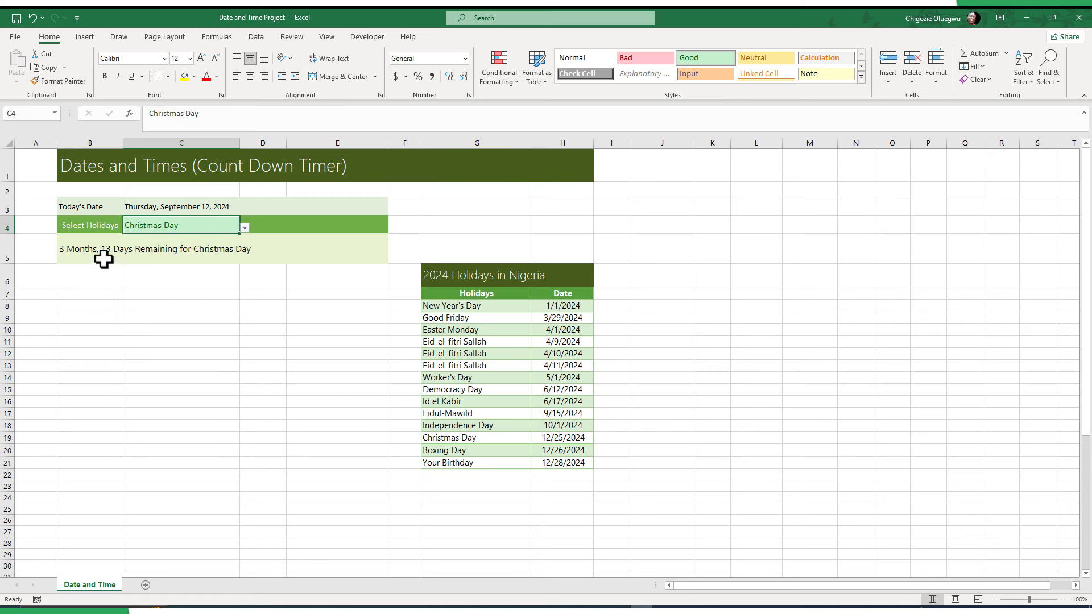